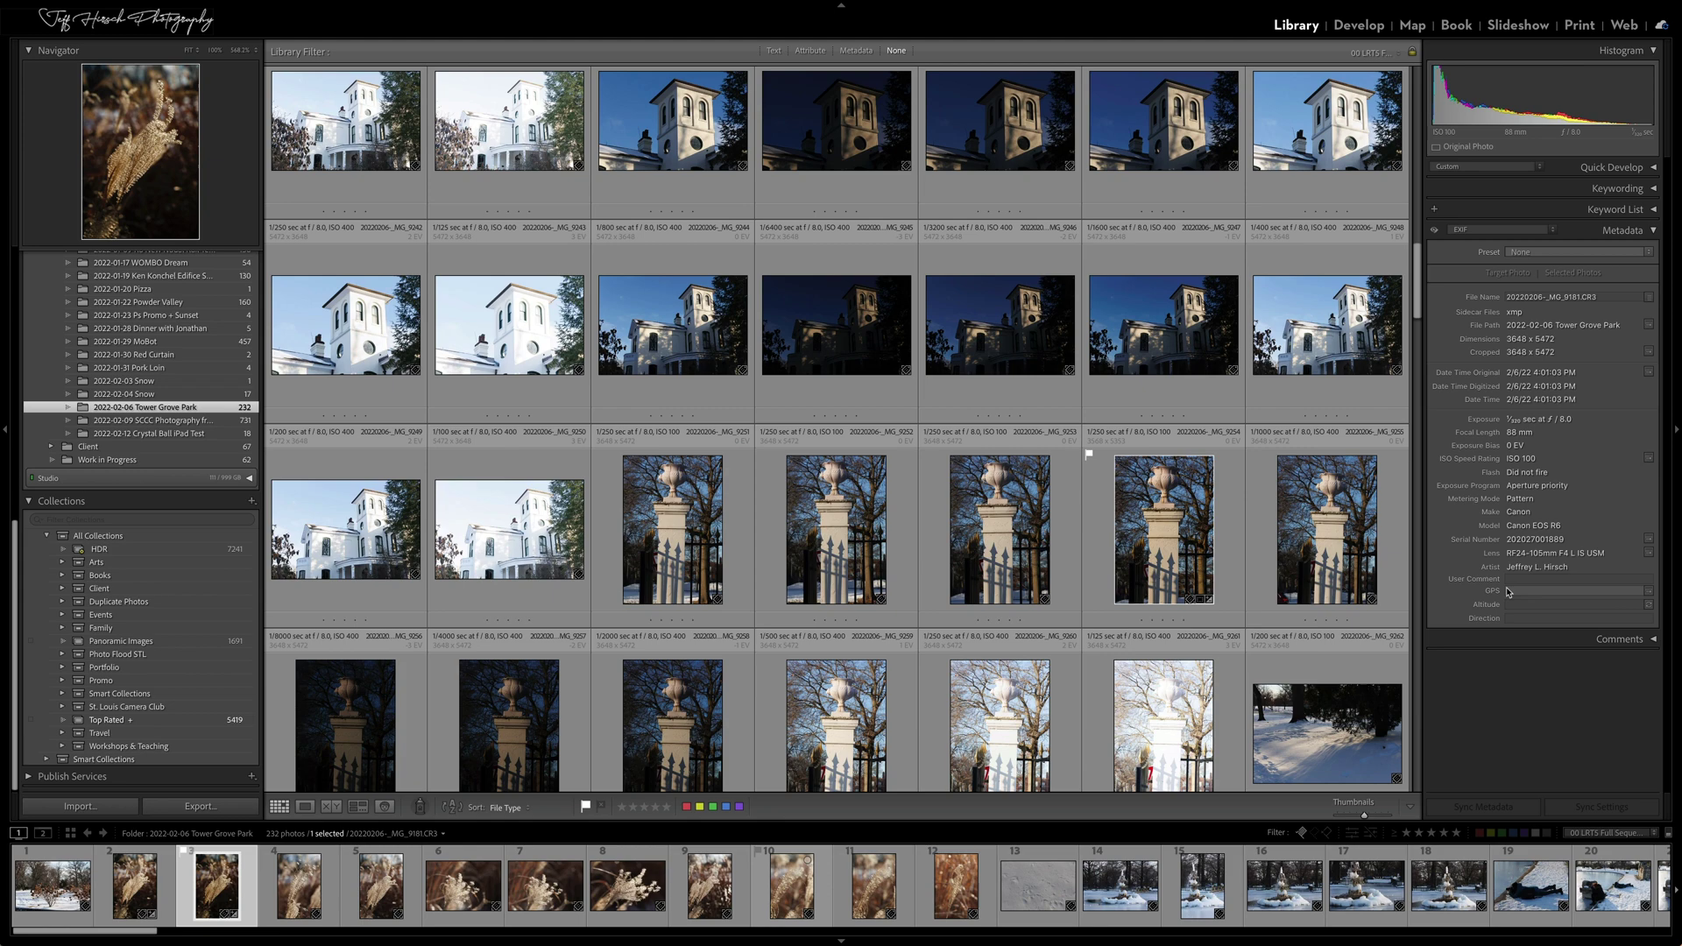
Return to Lightroom and switch the Metadata panel from EXIF to the IPTC field set.
key("super+Tab")
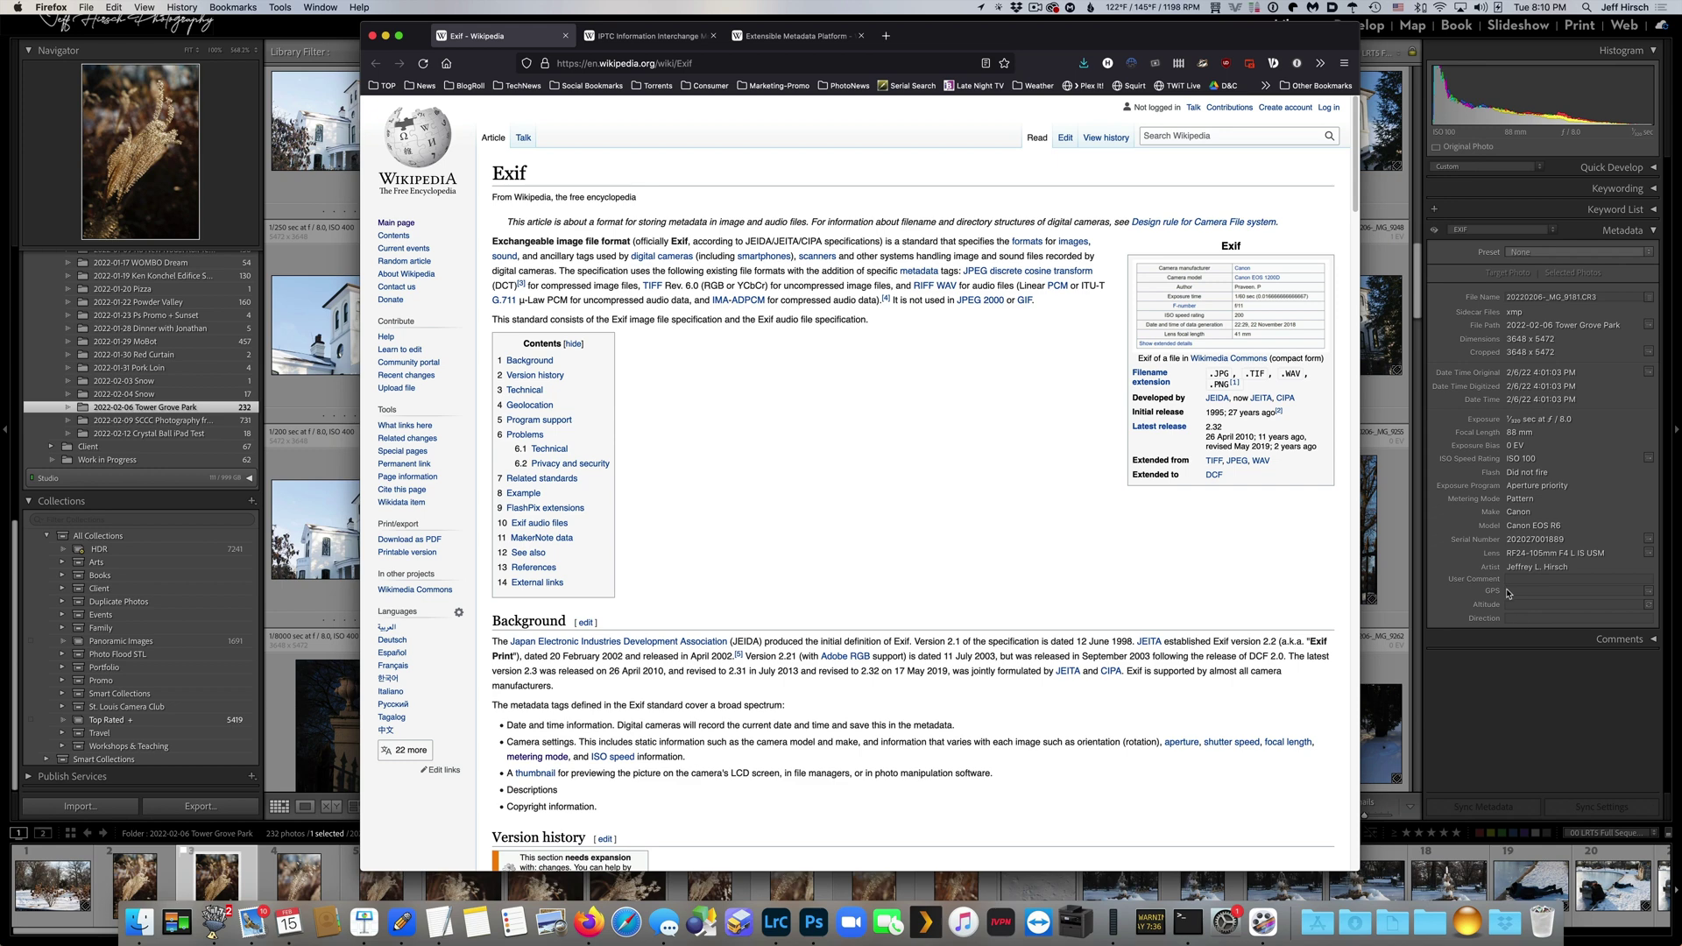
left_click(1507, 593)
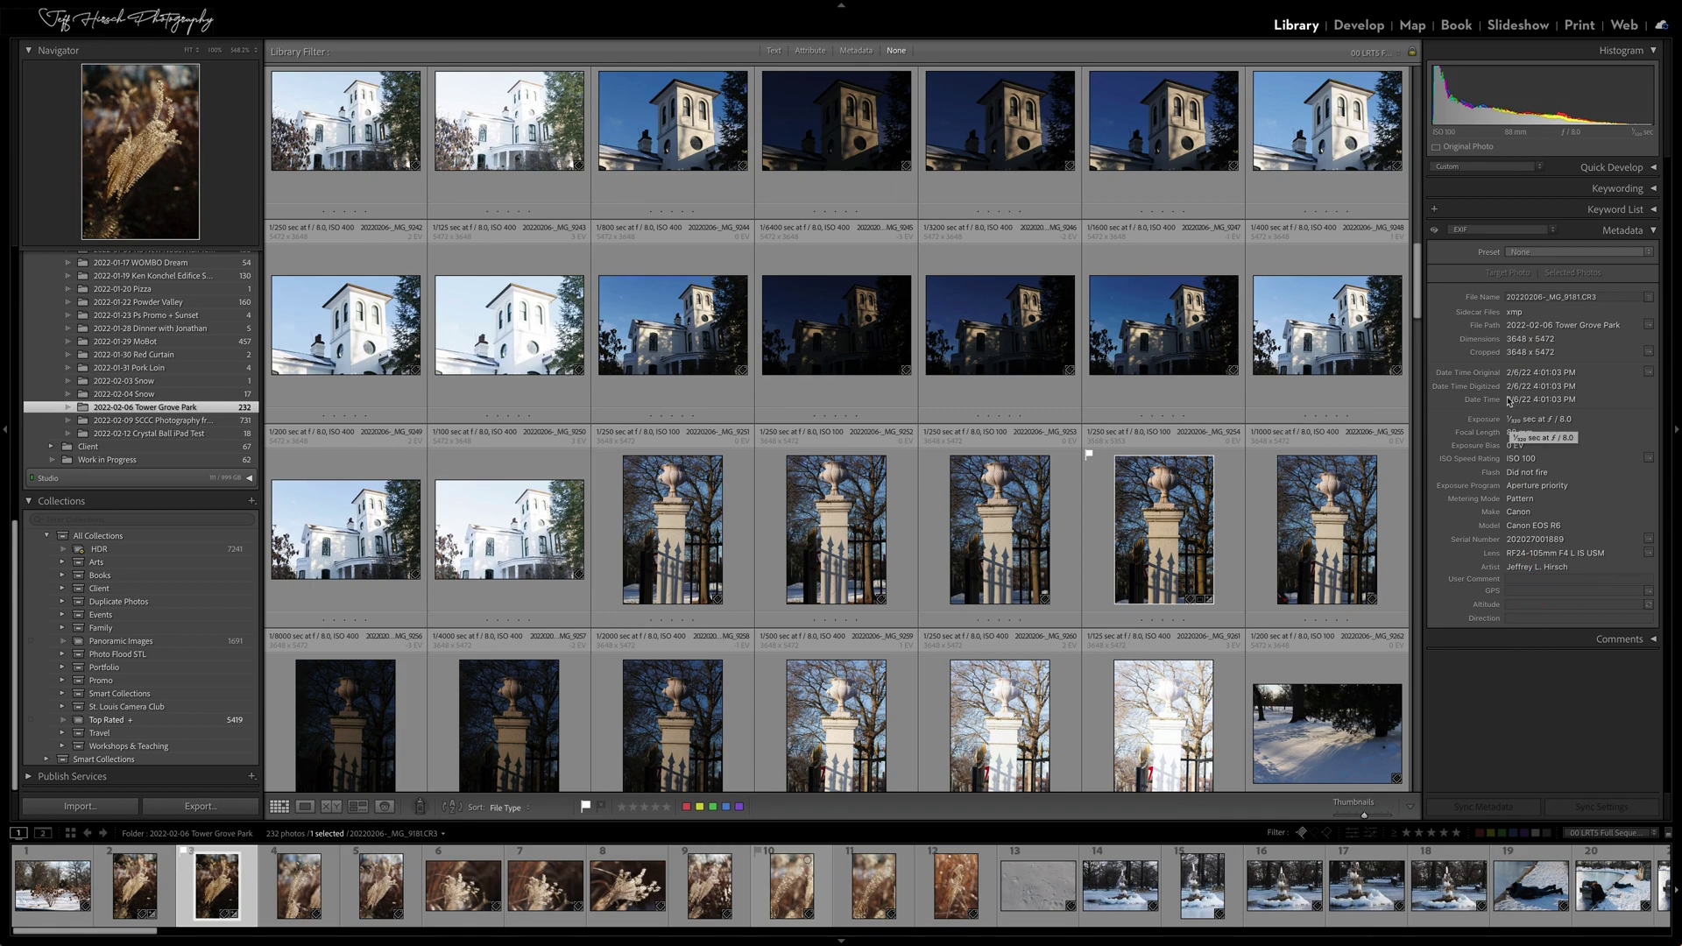
left_click(1544, 231)
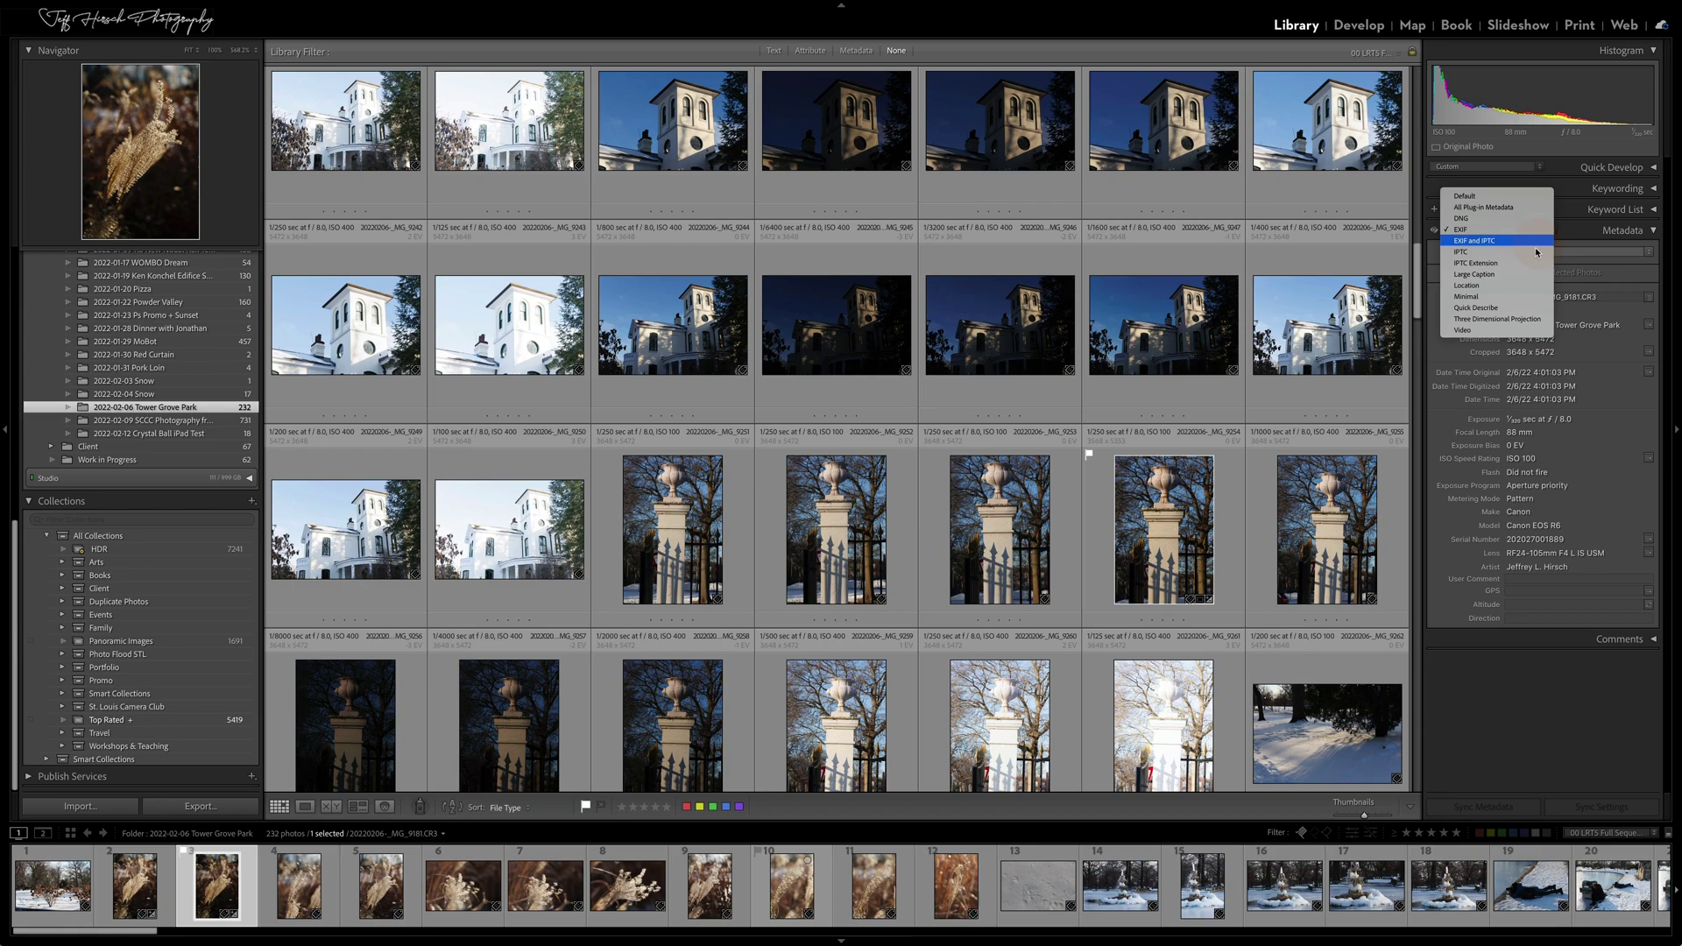
left_click(1531, 252)
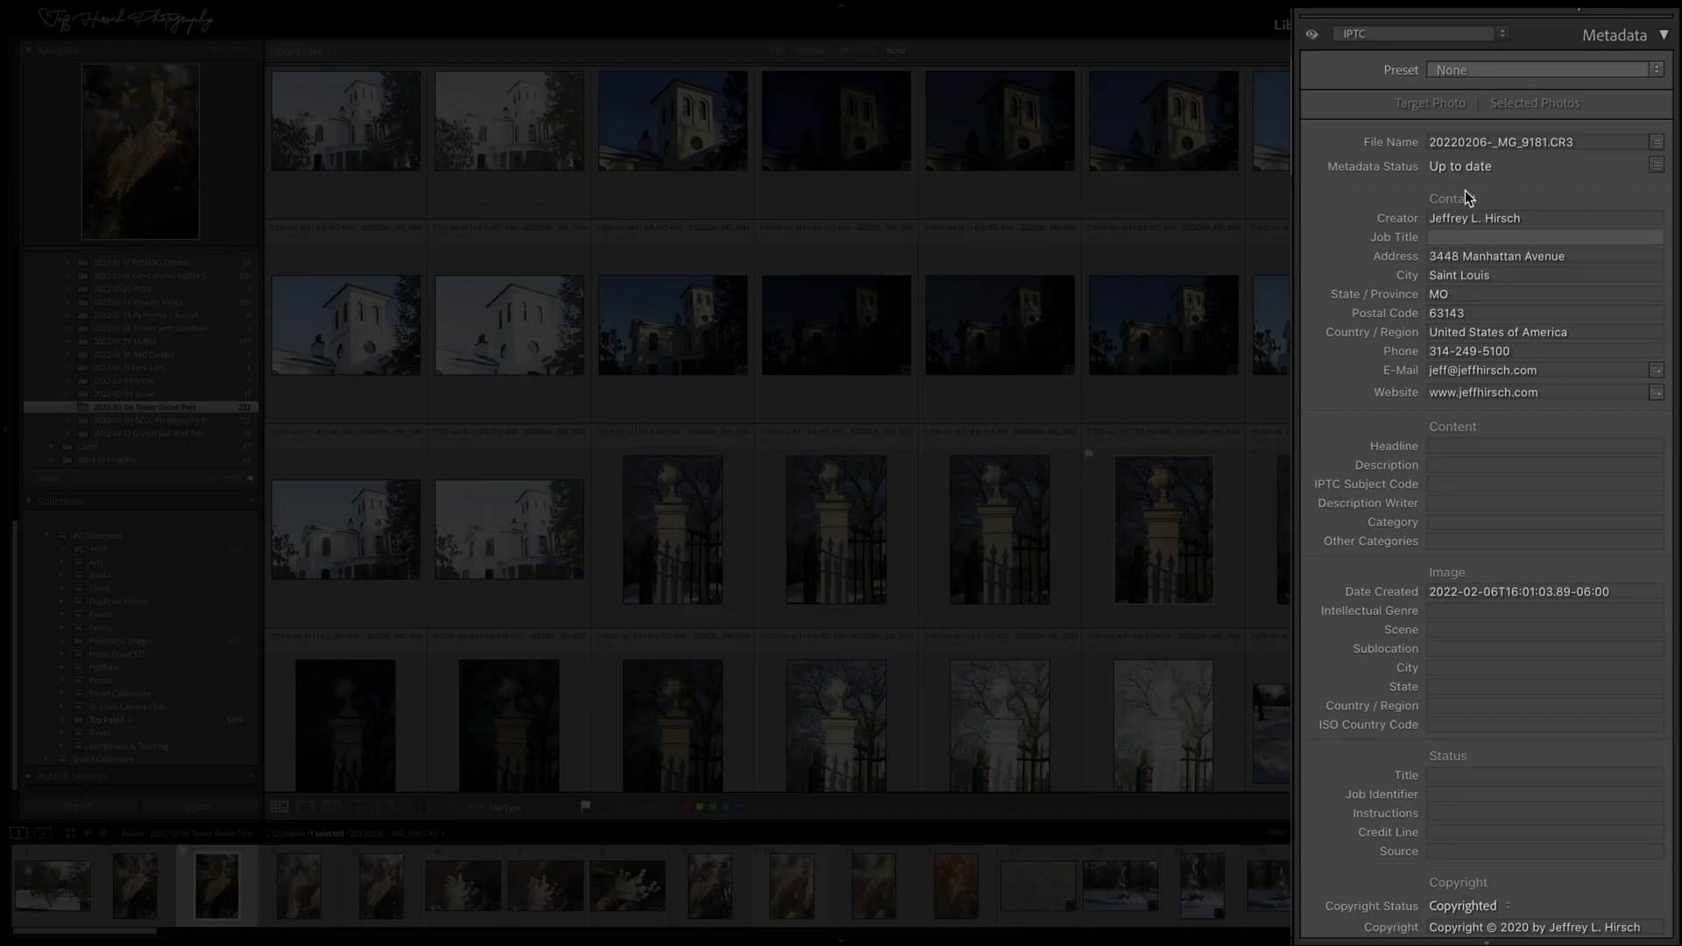
key("super+Tab")
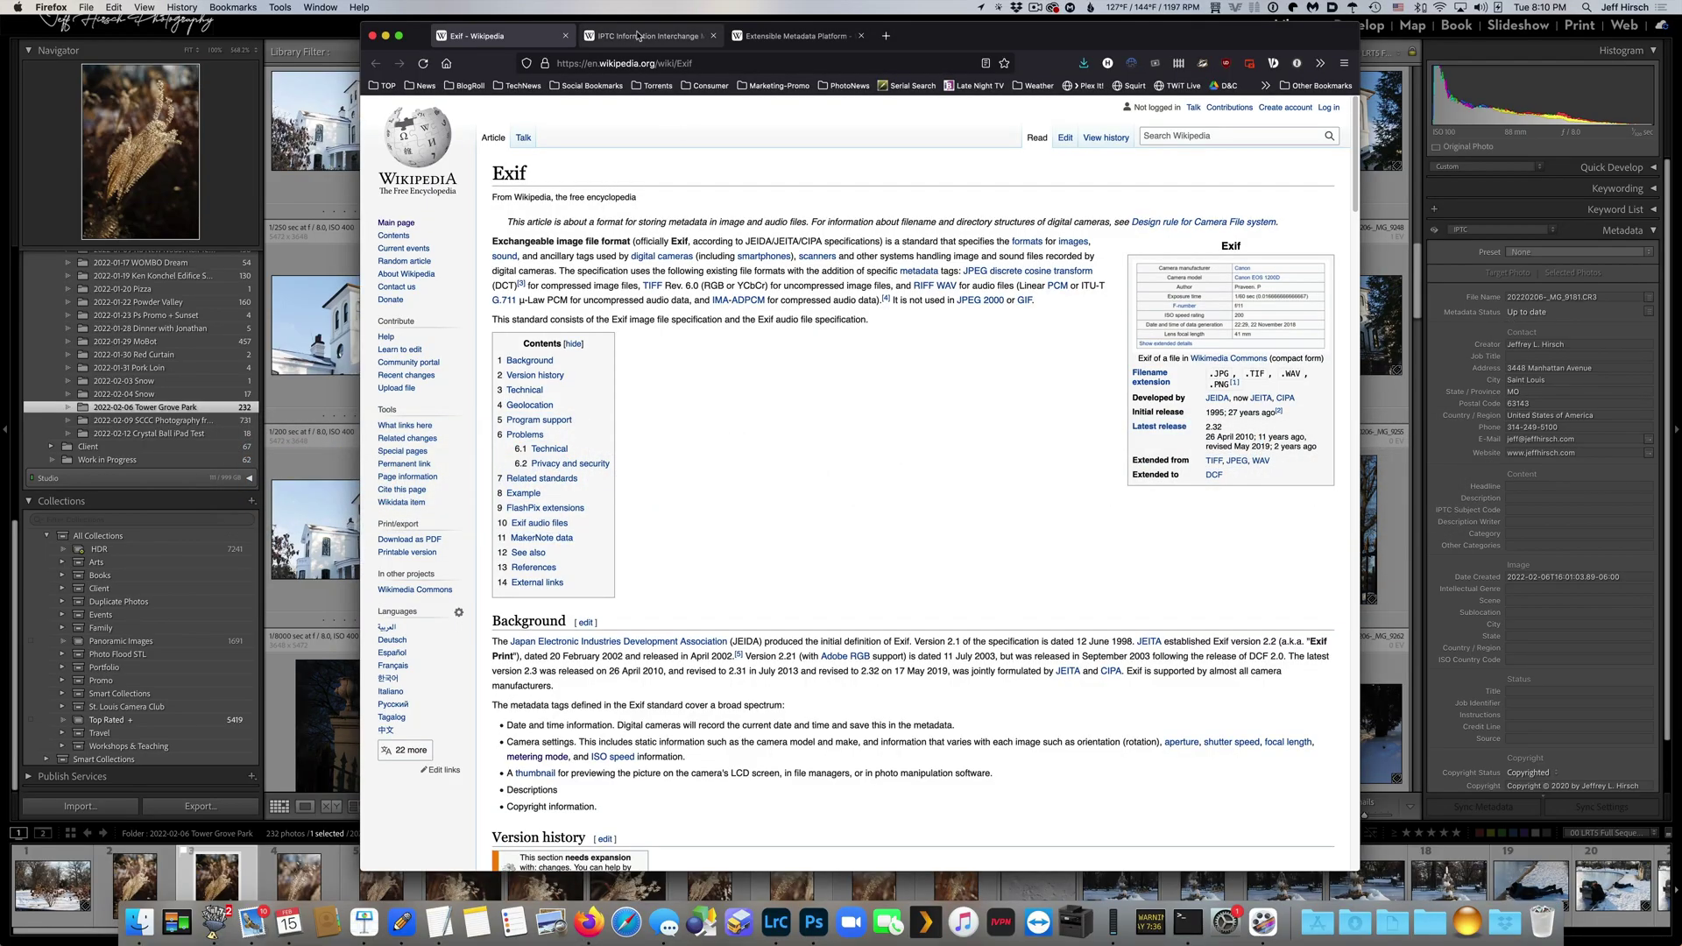
Read the Wikipedia articles on the IPTC Information Interchange Model and the Extensible Metadata Platform.
left_click(637, 36)
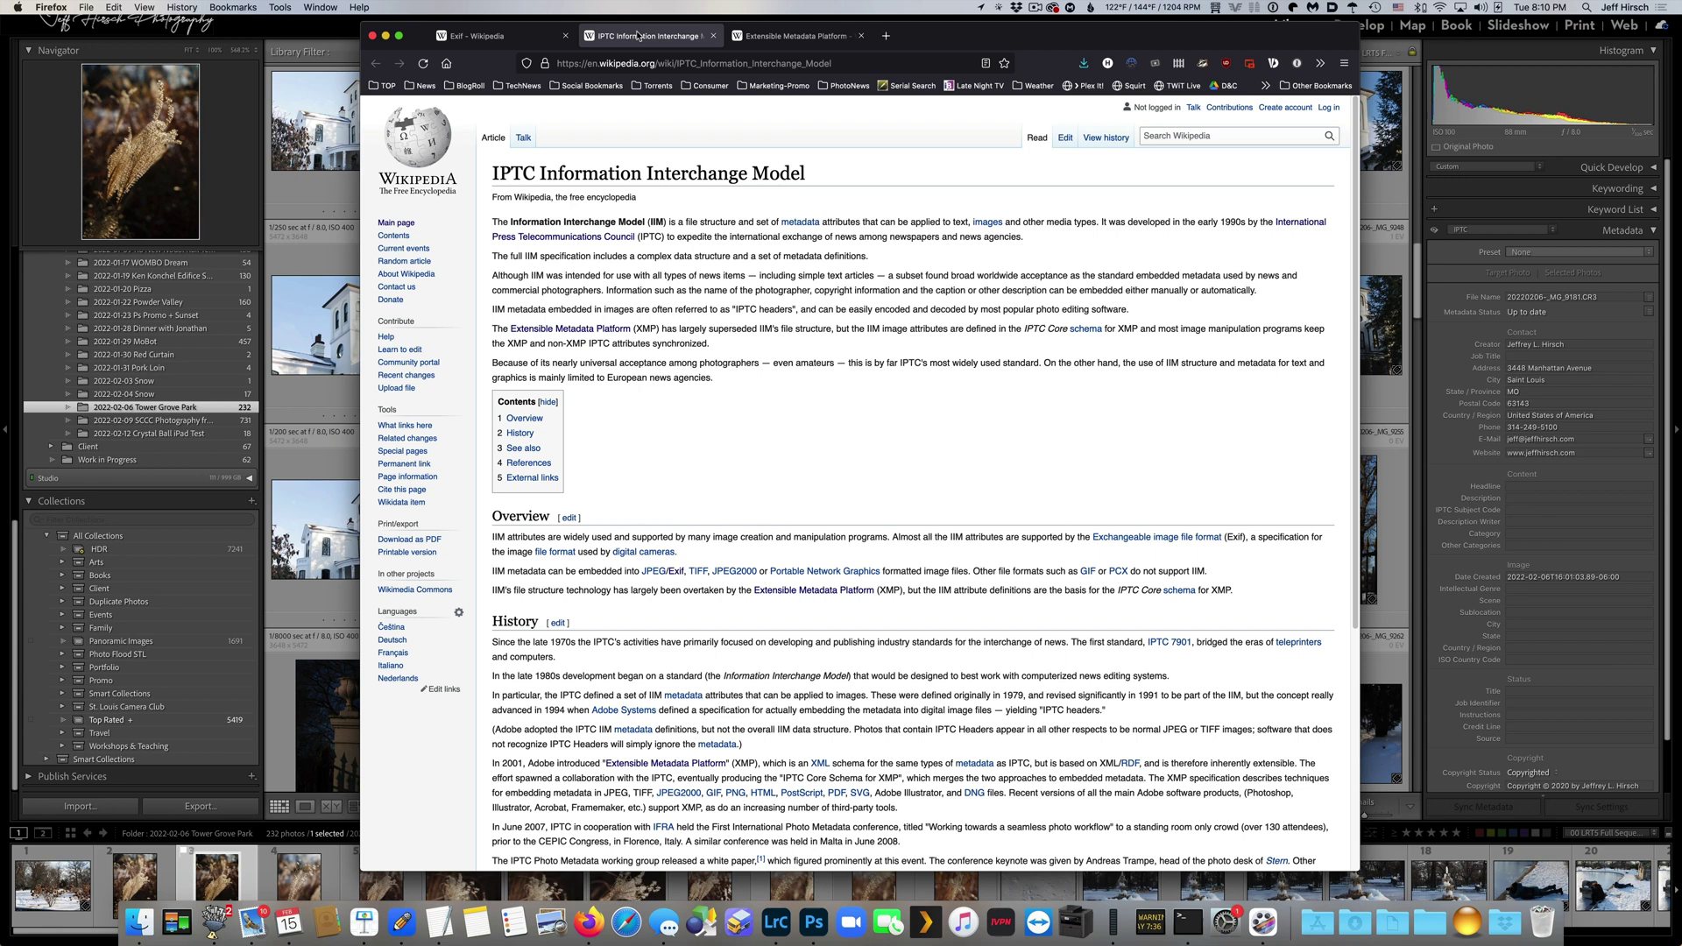
left_click(761, 37)
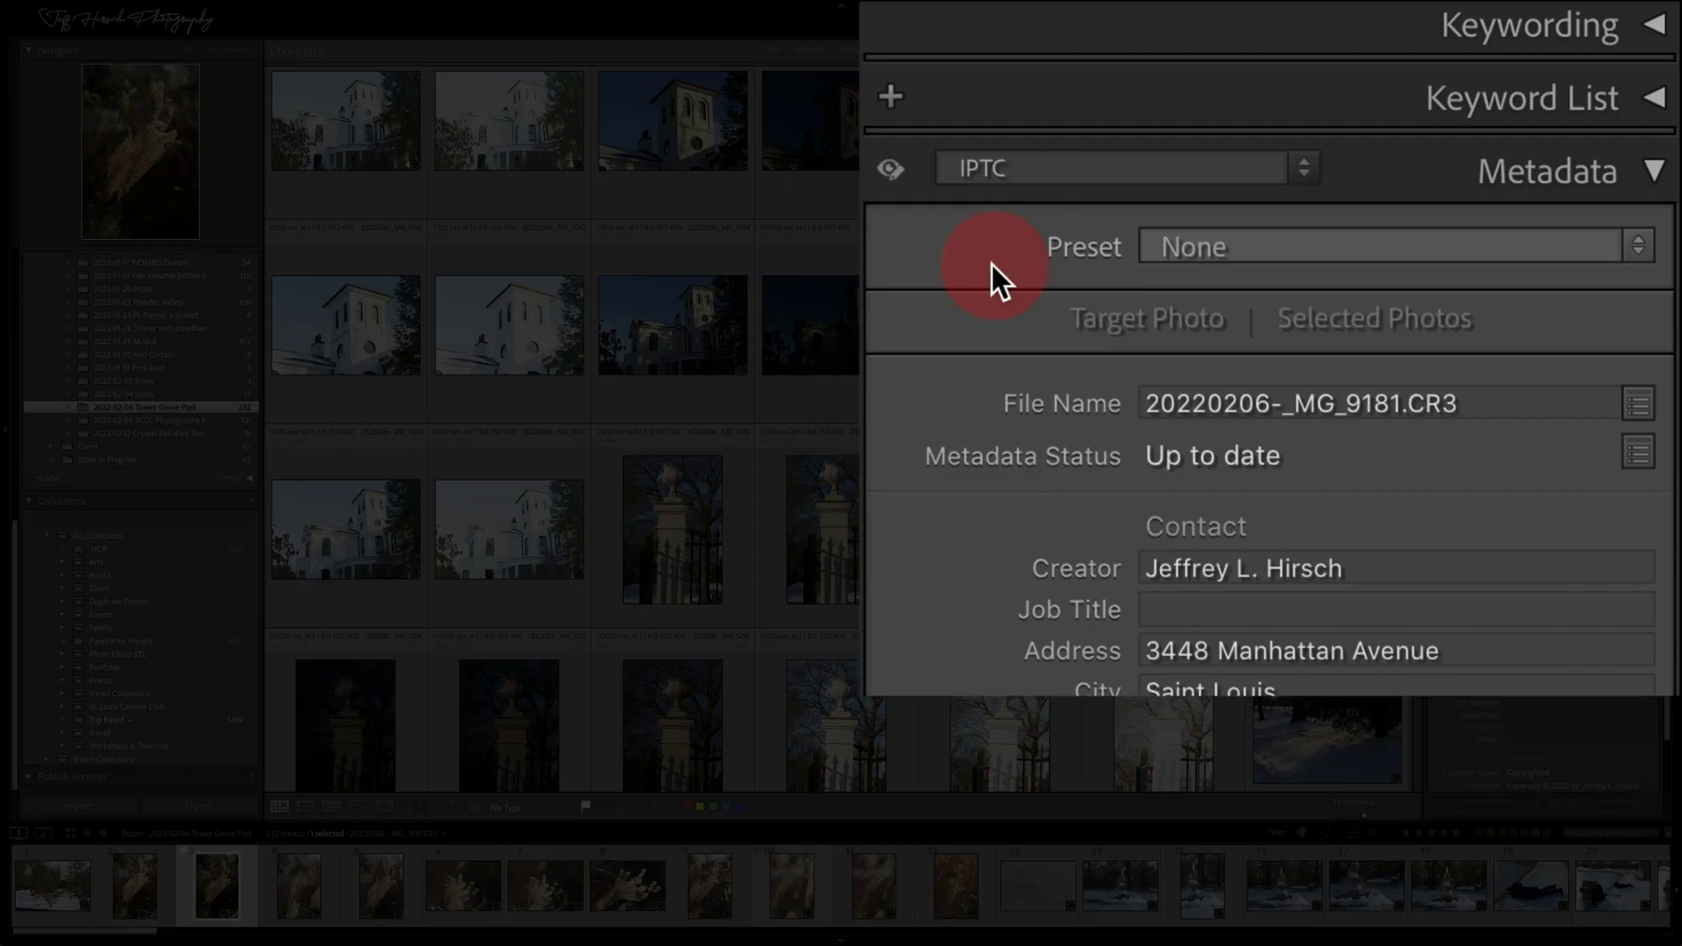
Preview the Large Caption metadata layout, then switch the panel to the Default set.
left_click(1096, 158)
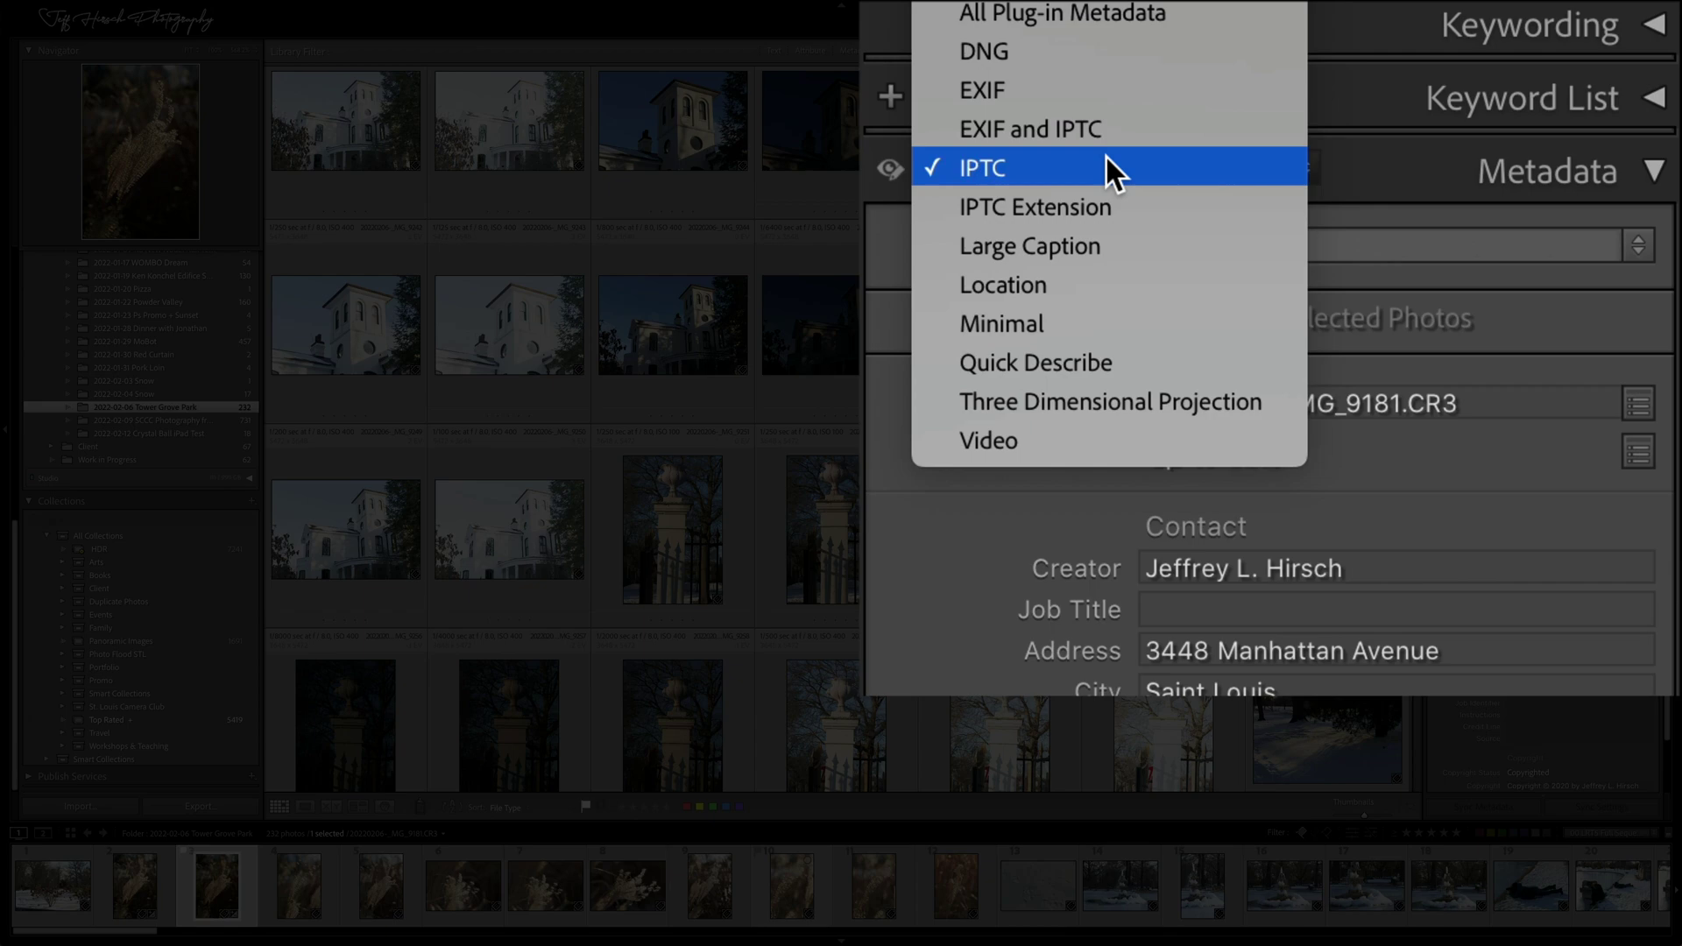
left_click(1137, 245)
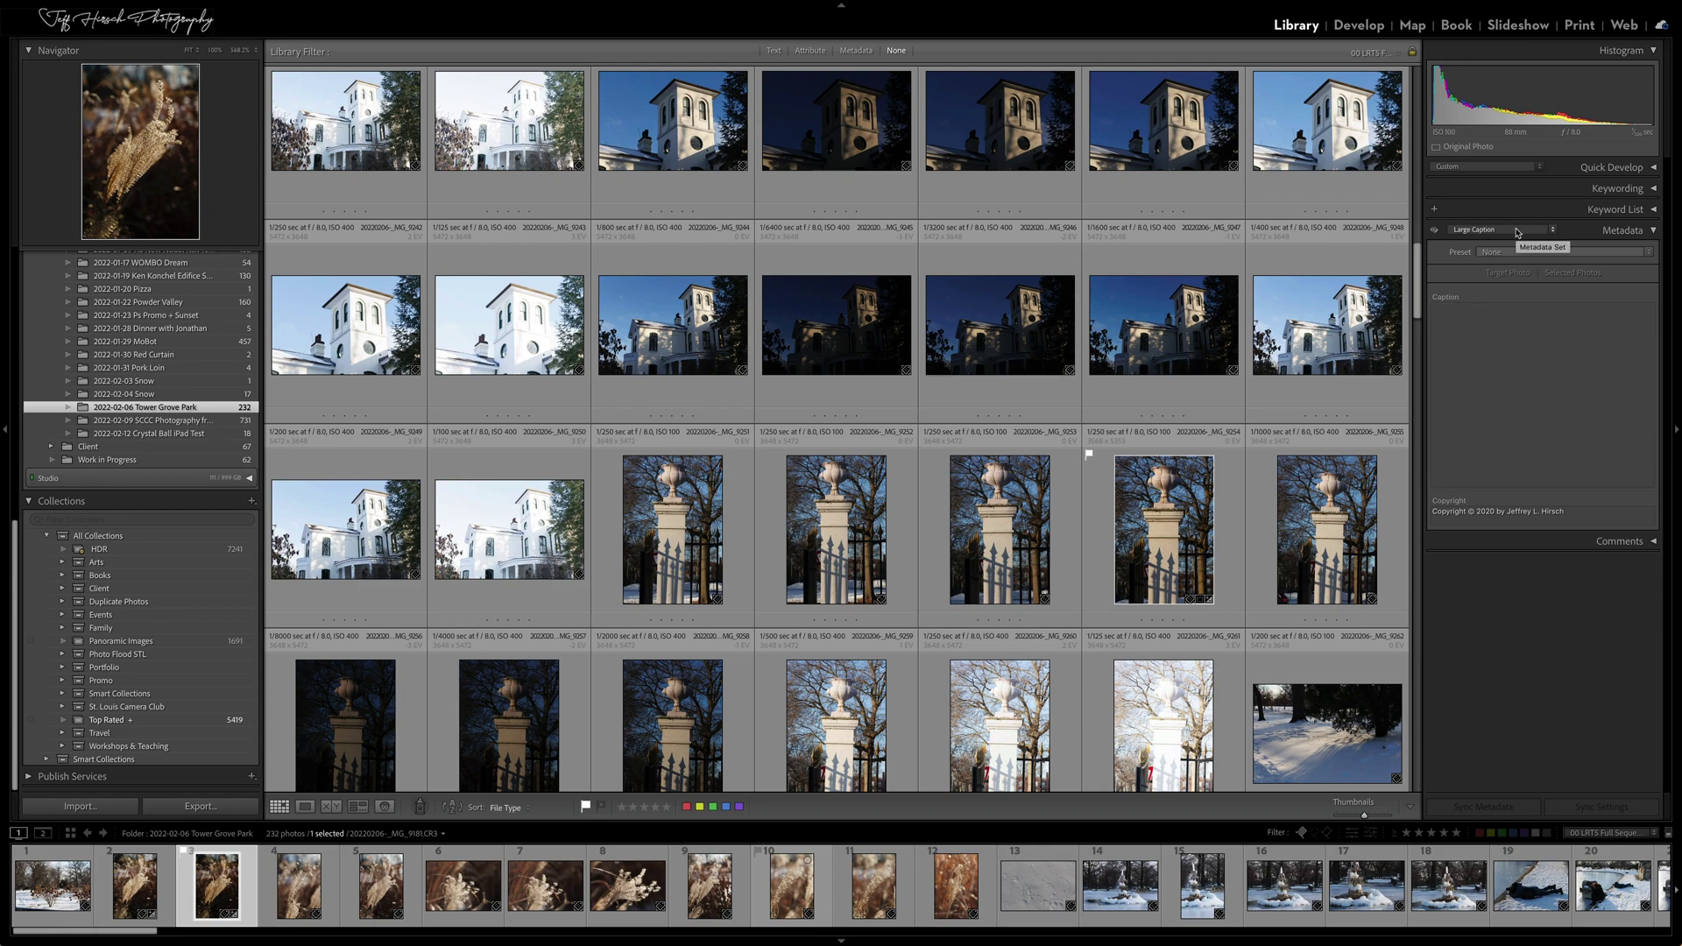
left_click(1516, 232)
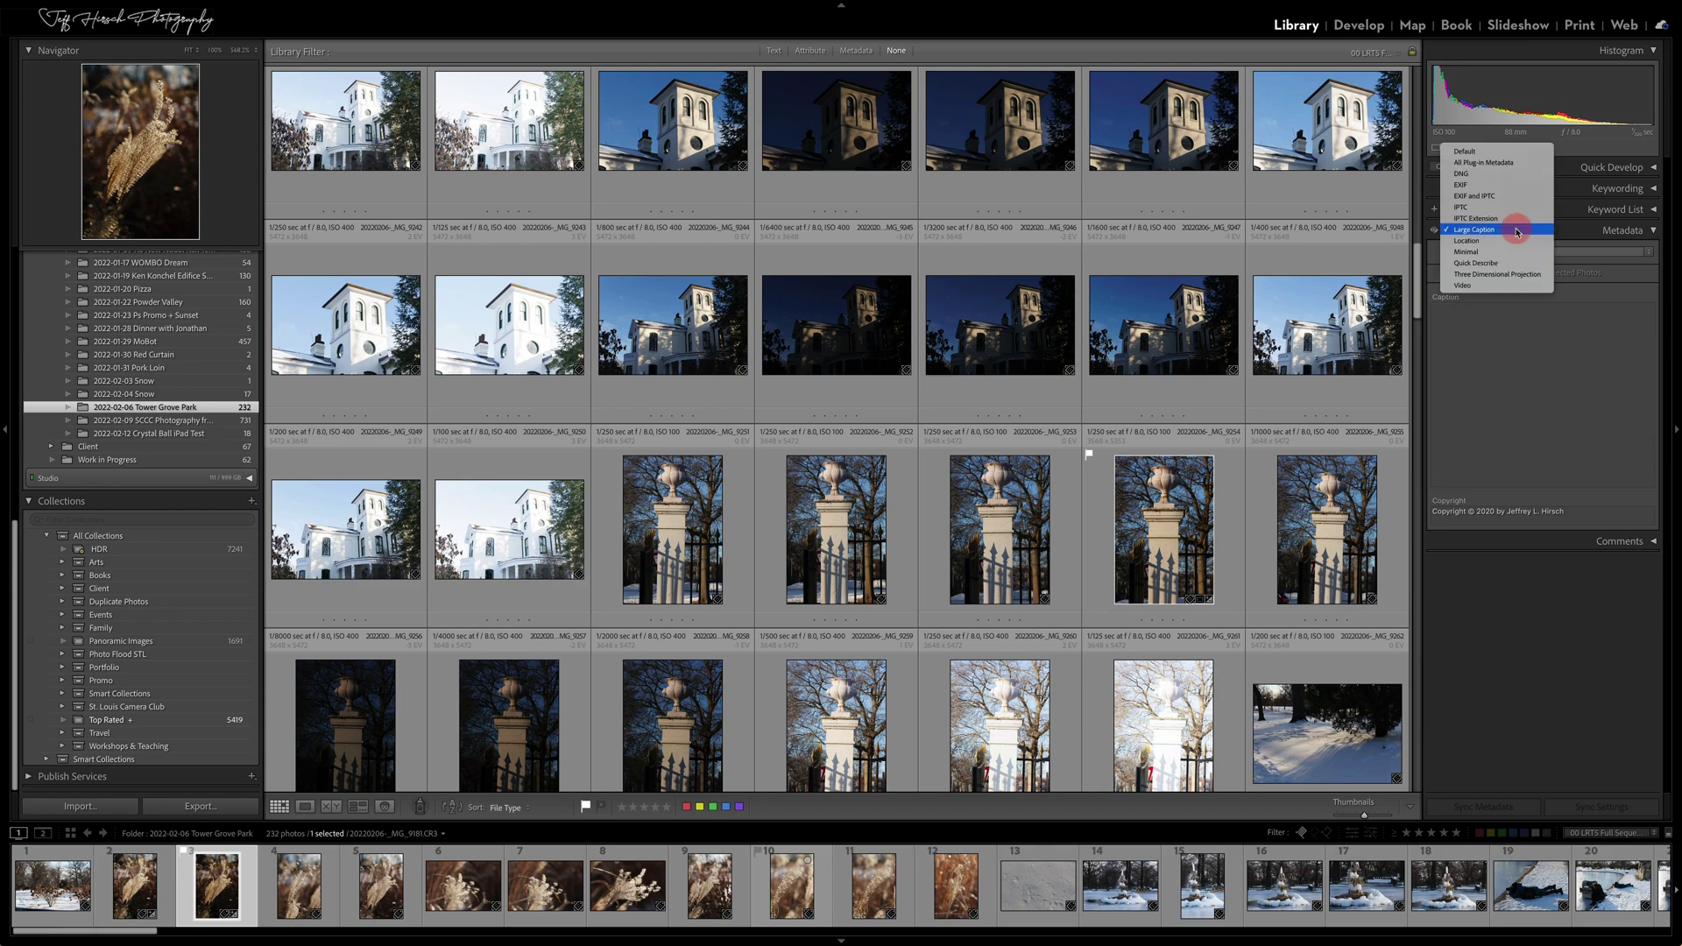
left_click(1498, 152)
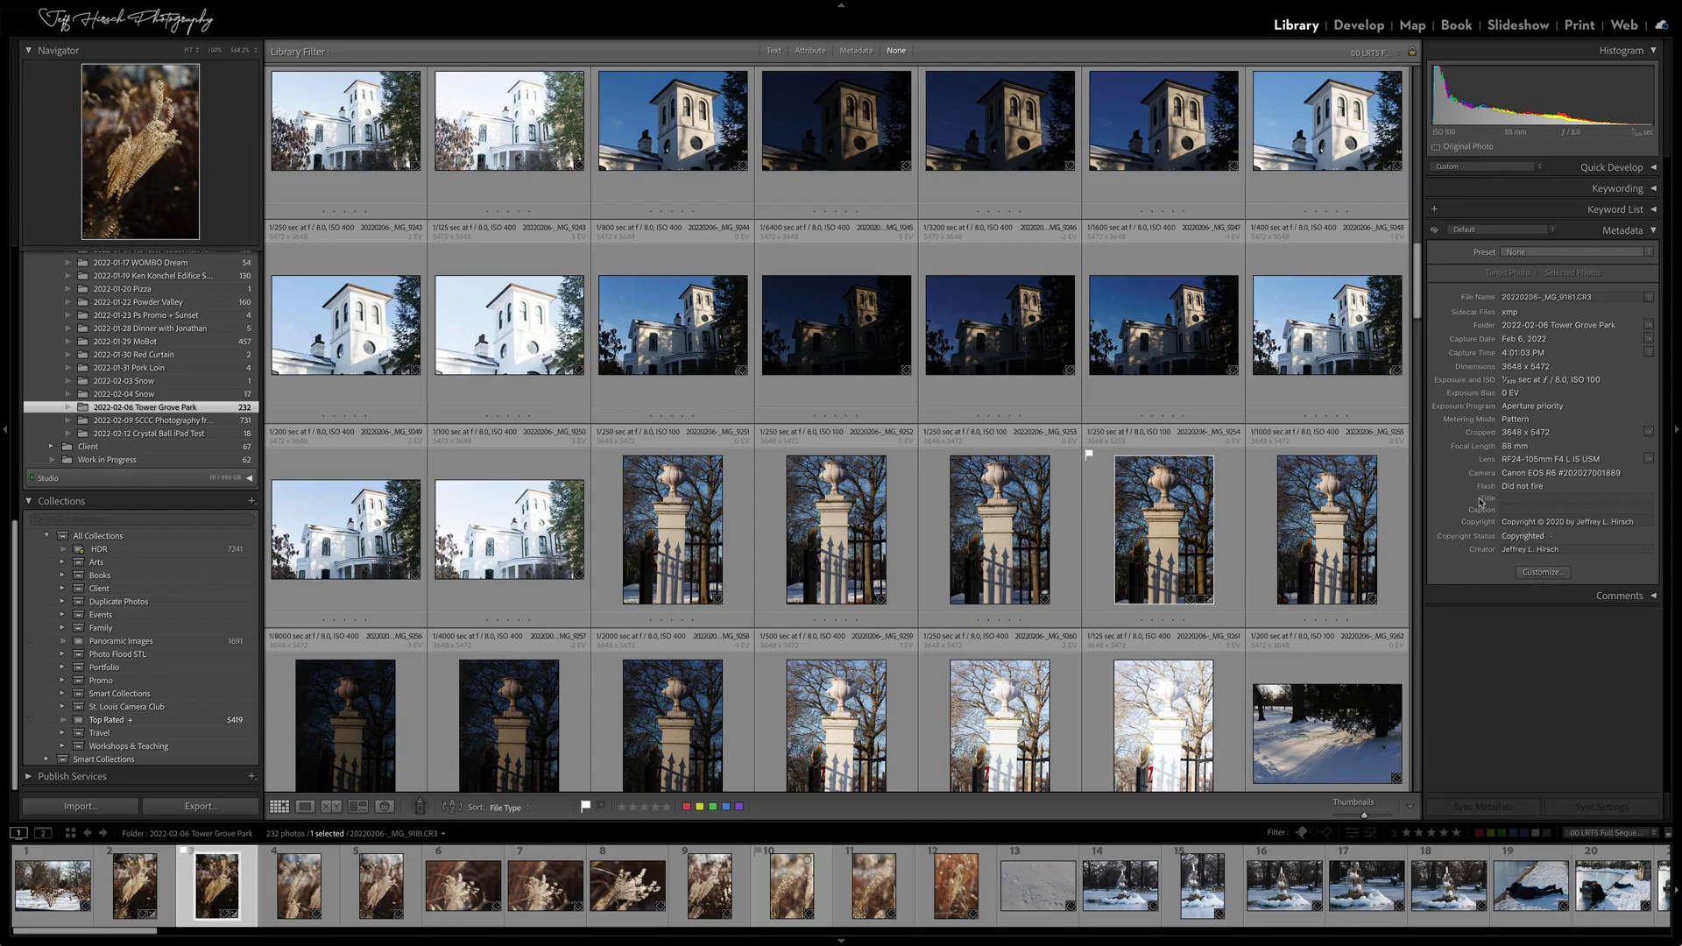
Open the Customize Metadata Default Panel dialog and browse its full field checklist.
left_click(1528, 574)
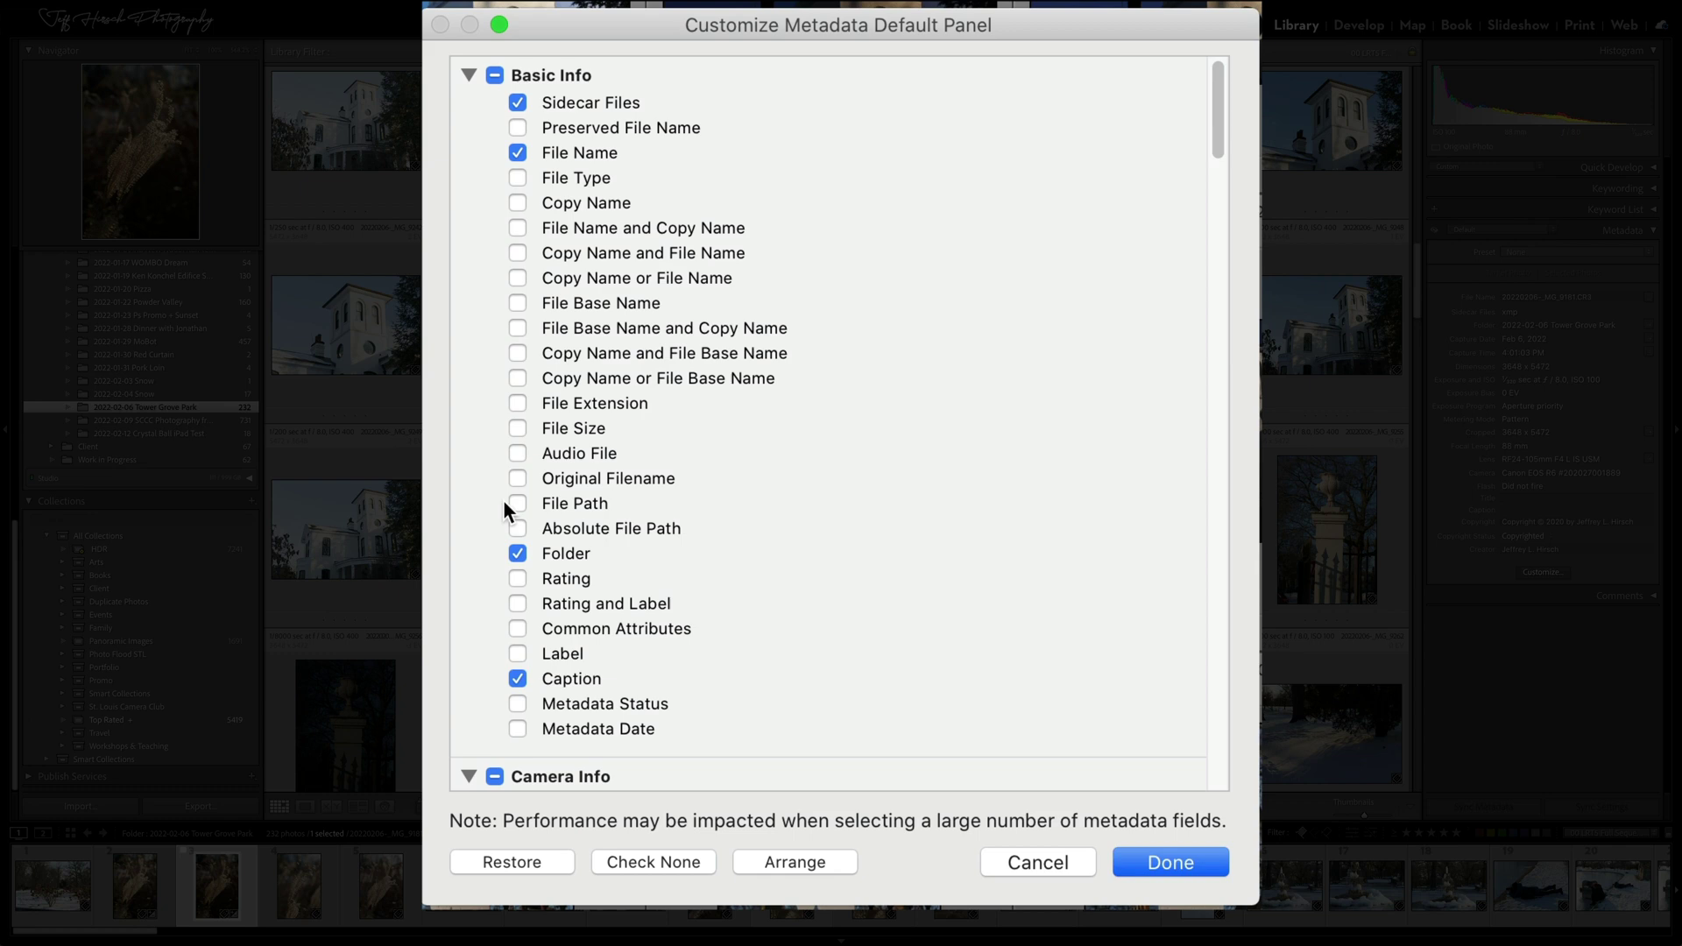
scroll(569, 552, "down", 10)
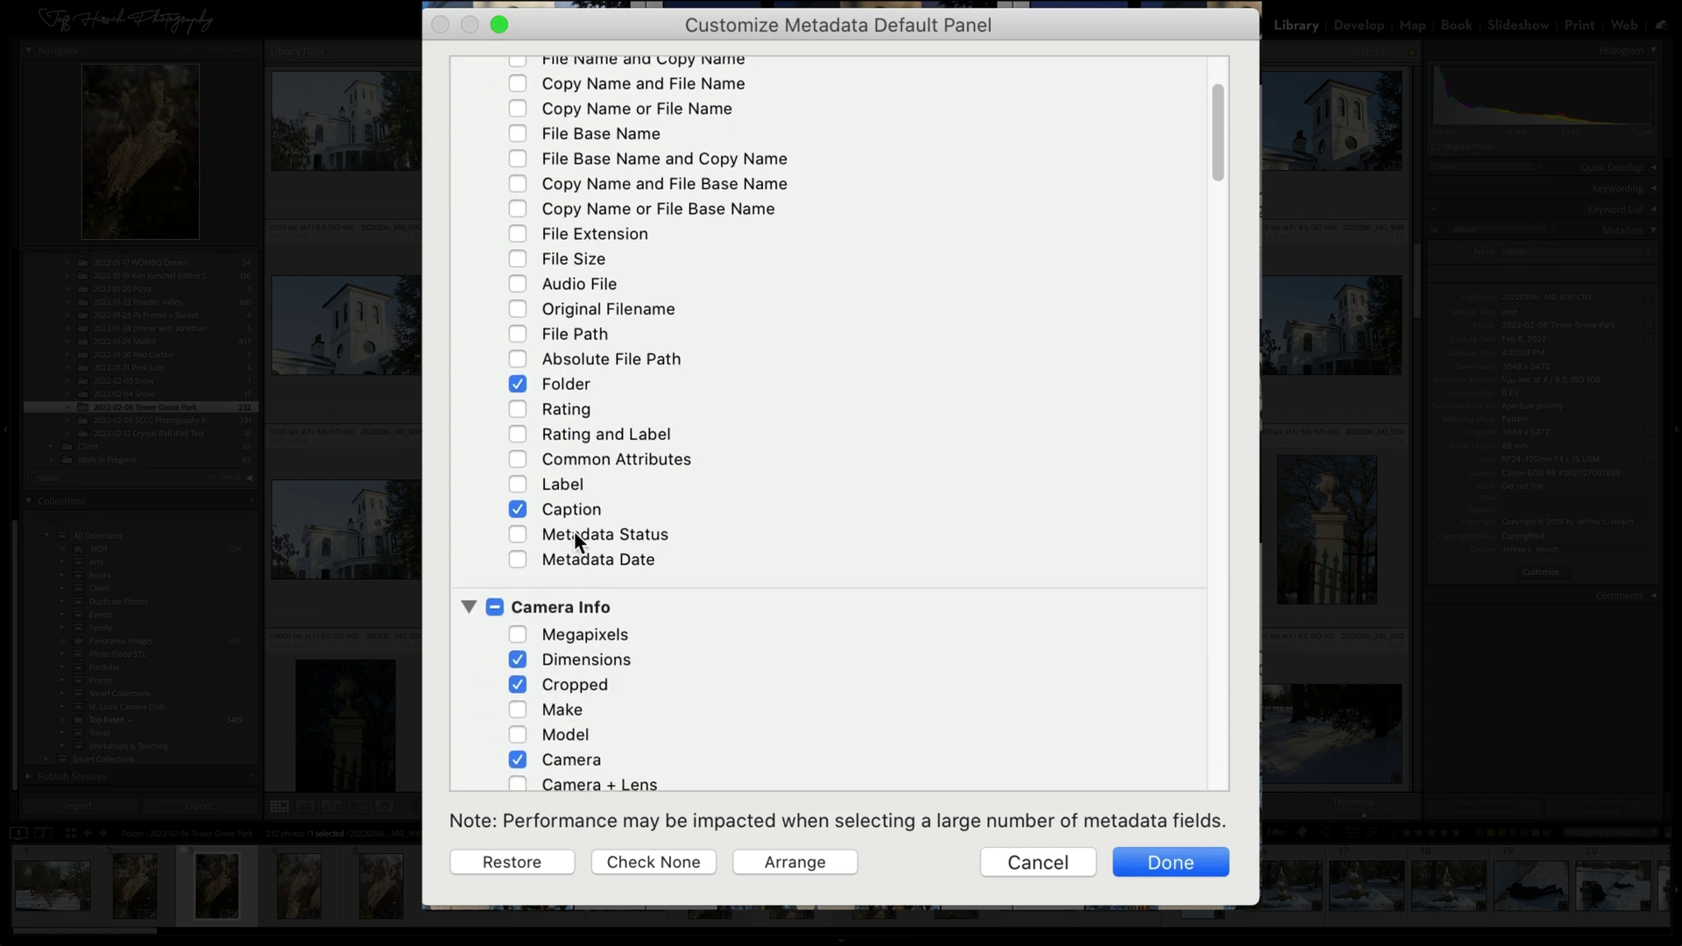
scroll(750, 424, "down", 10)
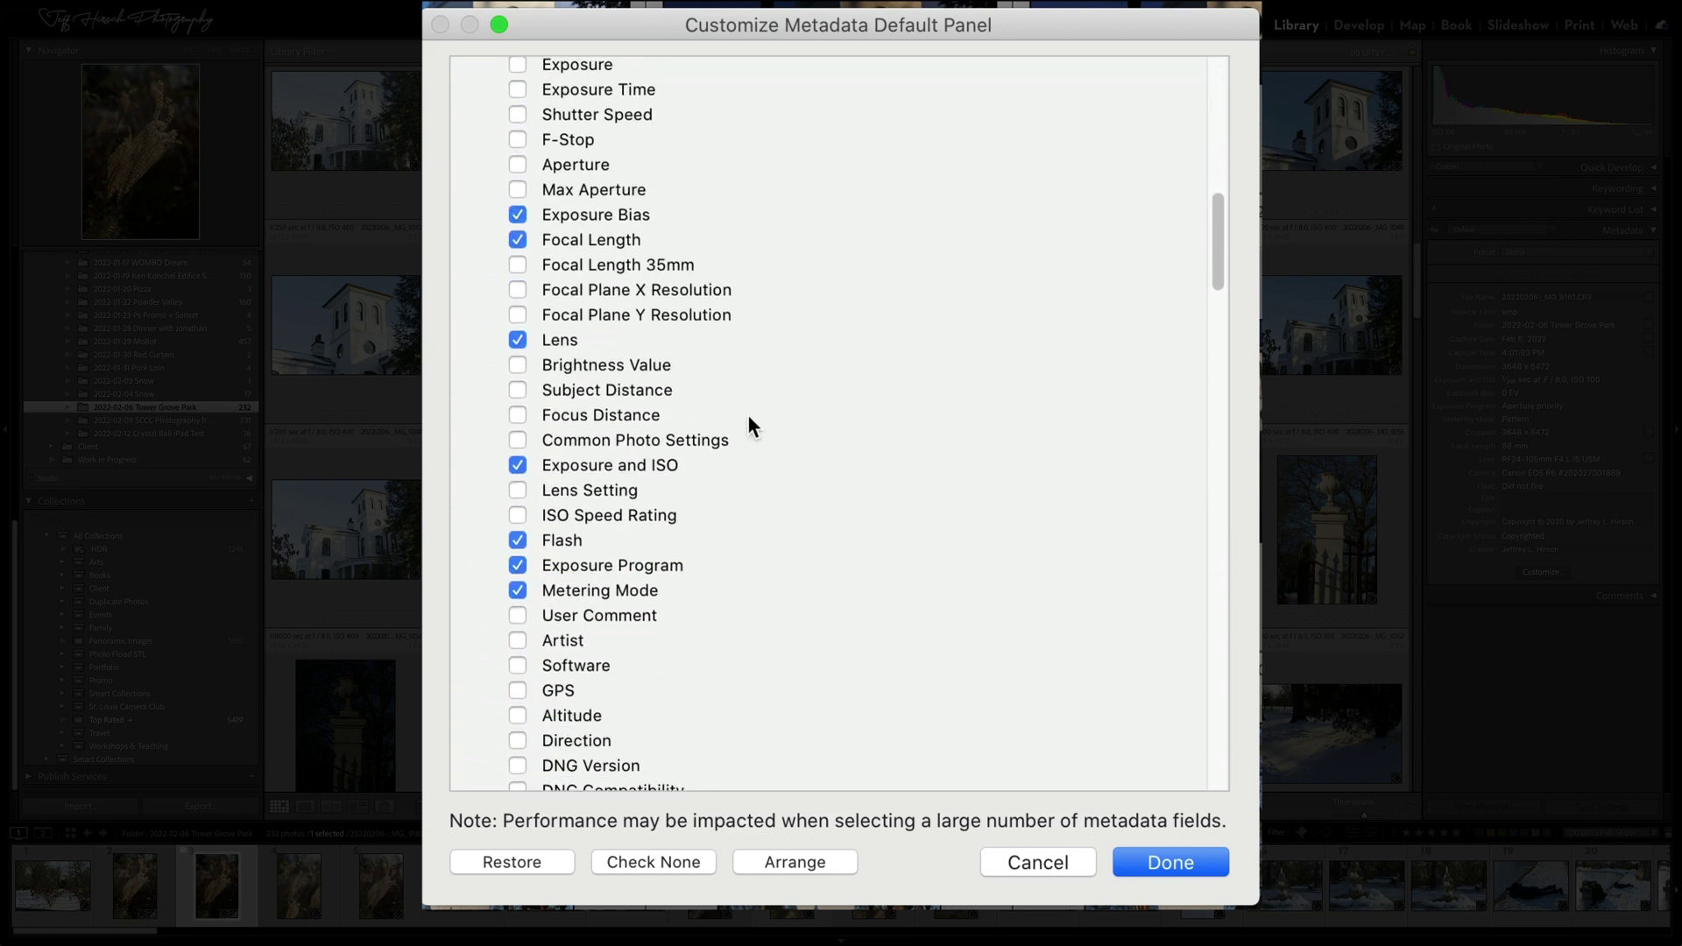
scroll(718, 395, "down", 2)
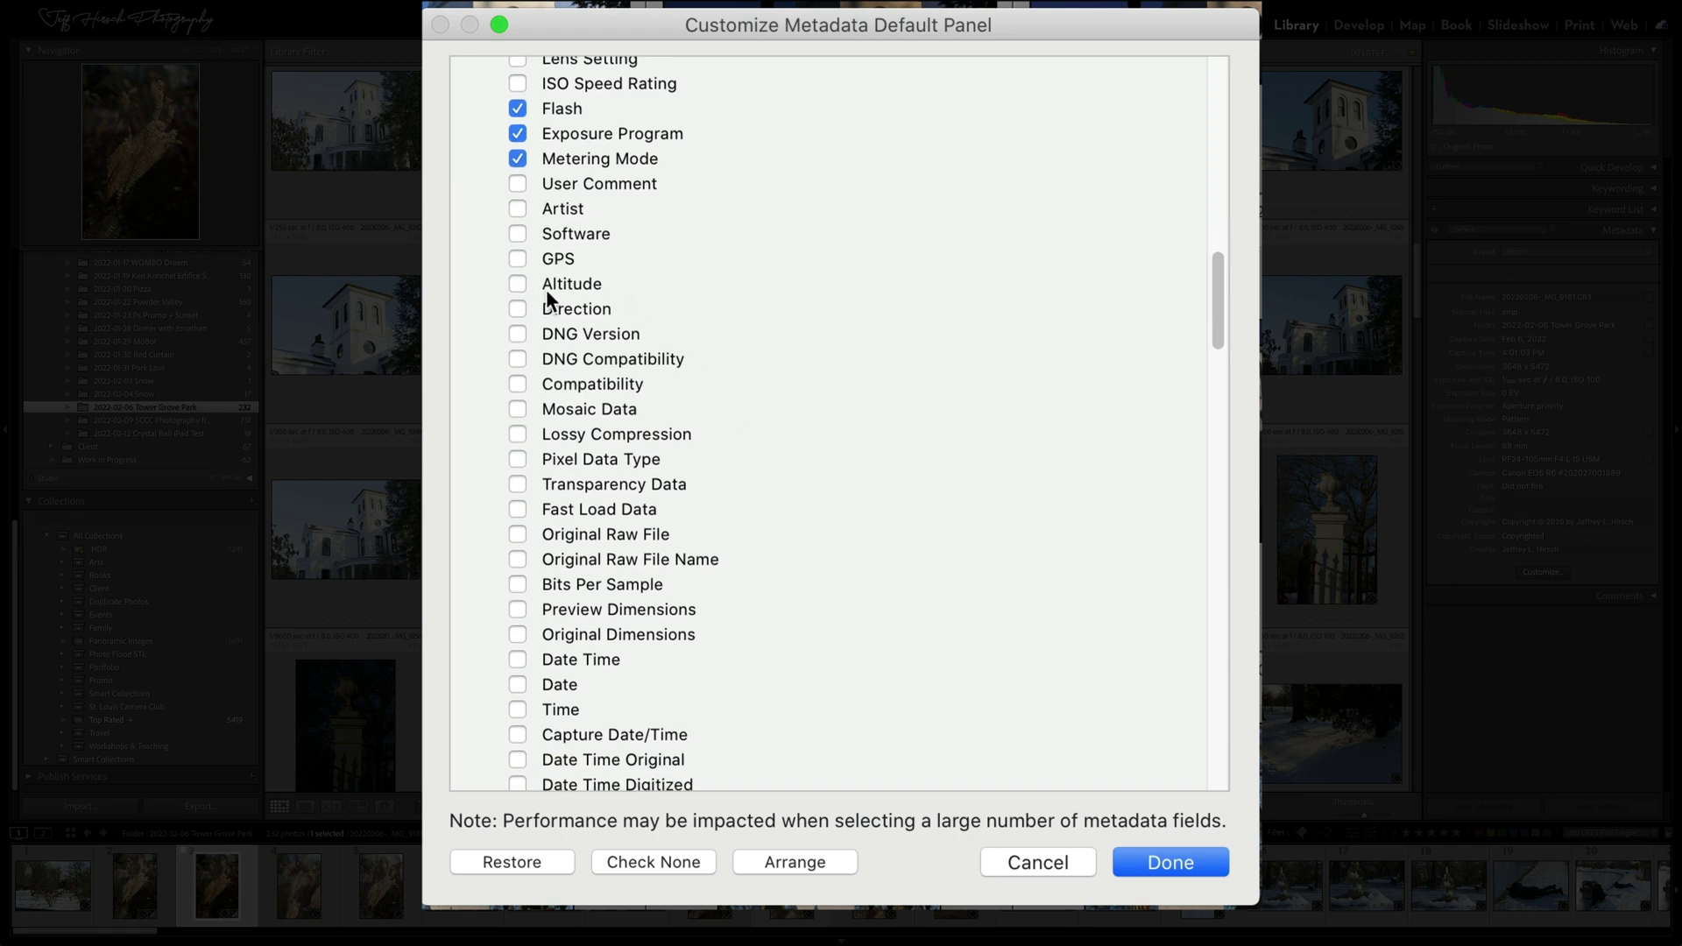
scroll(557, 314, "down", 6)
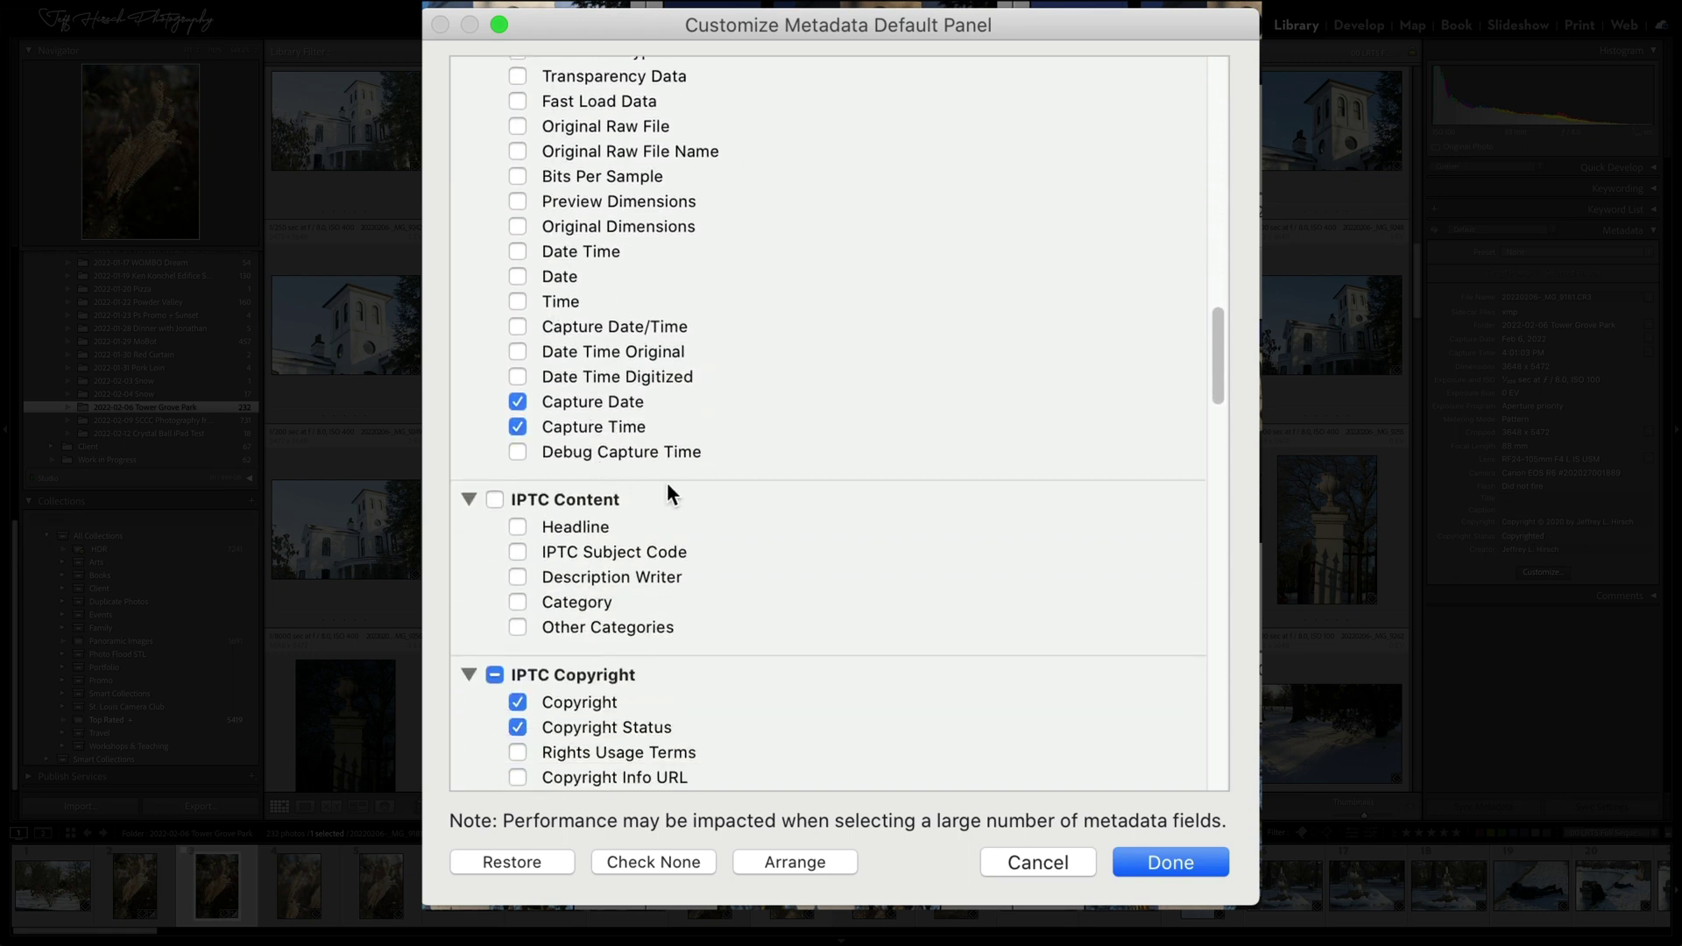
scroll(668, 486, "down", 3)
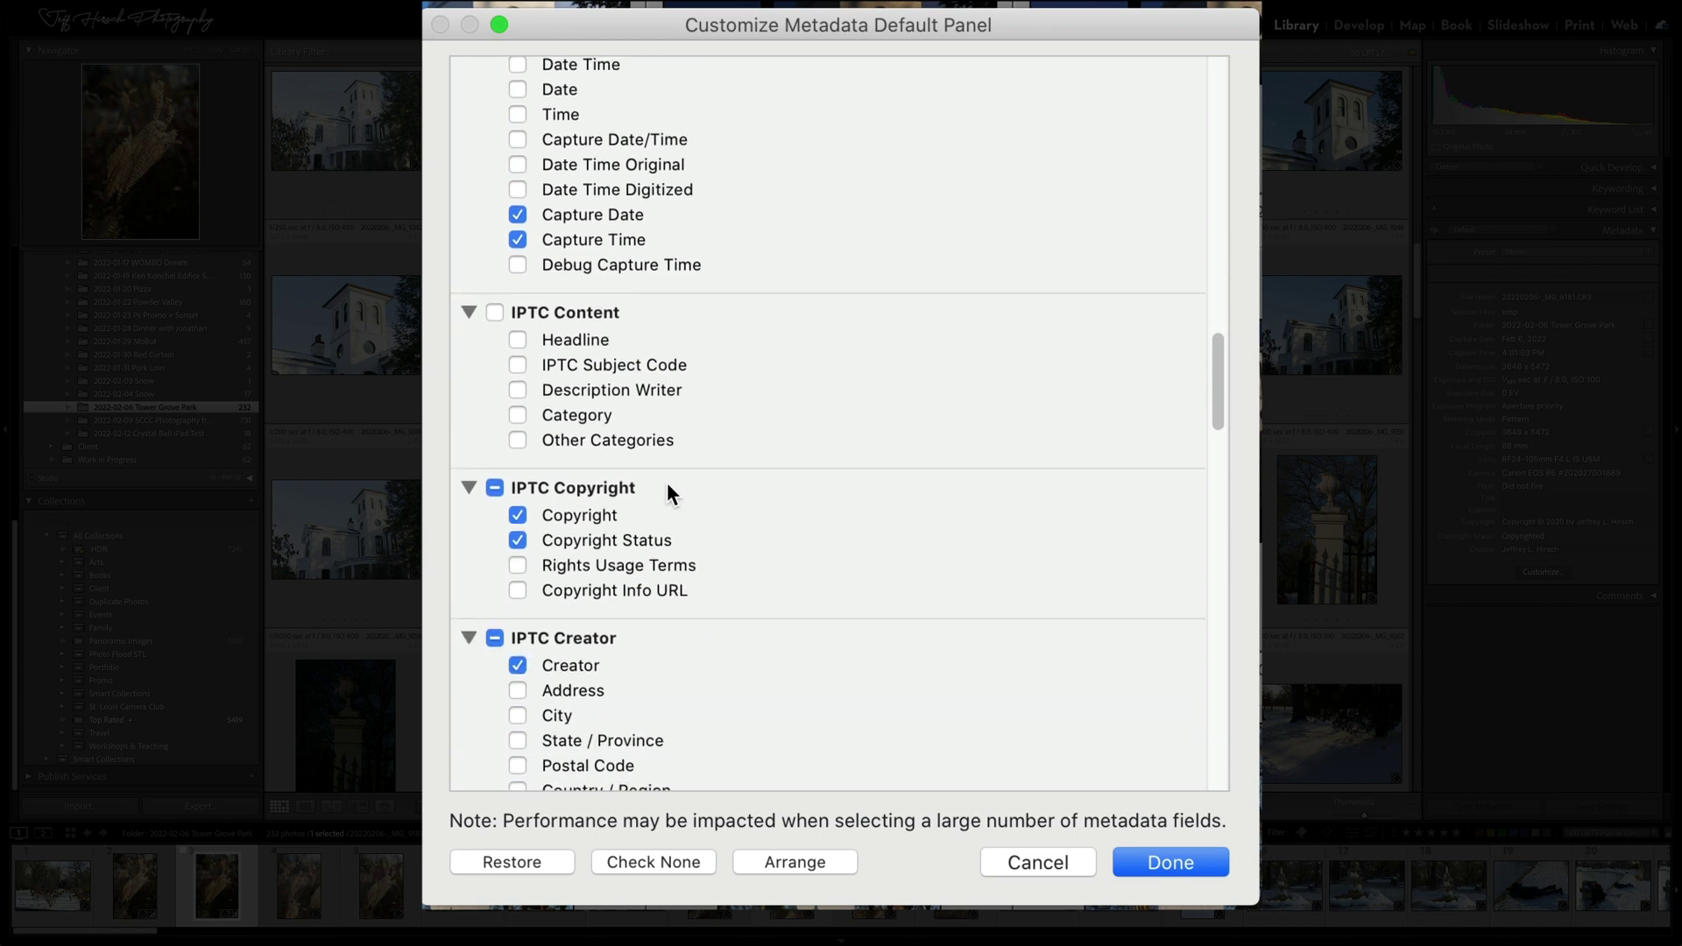
scroll(665, 482, "down", 12)
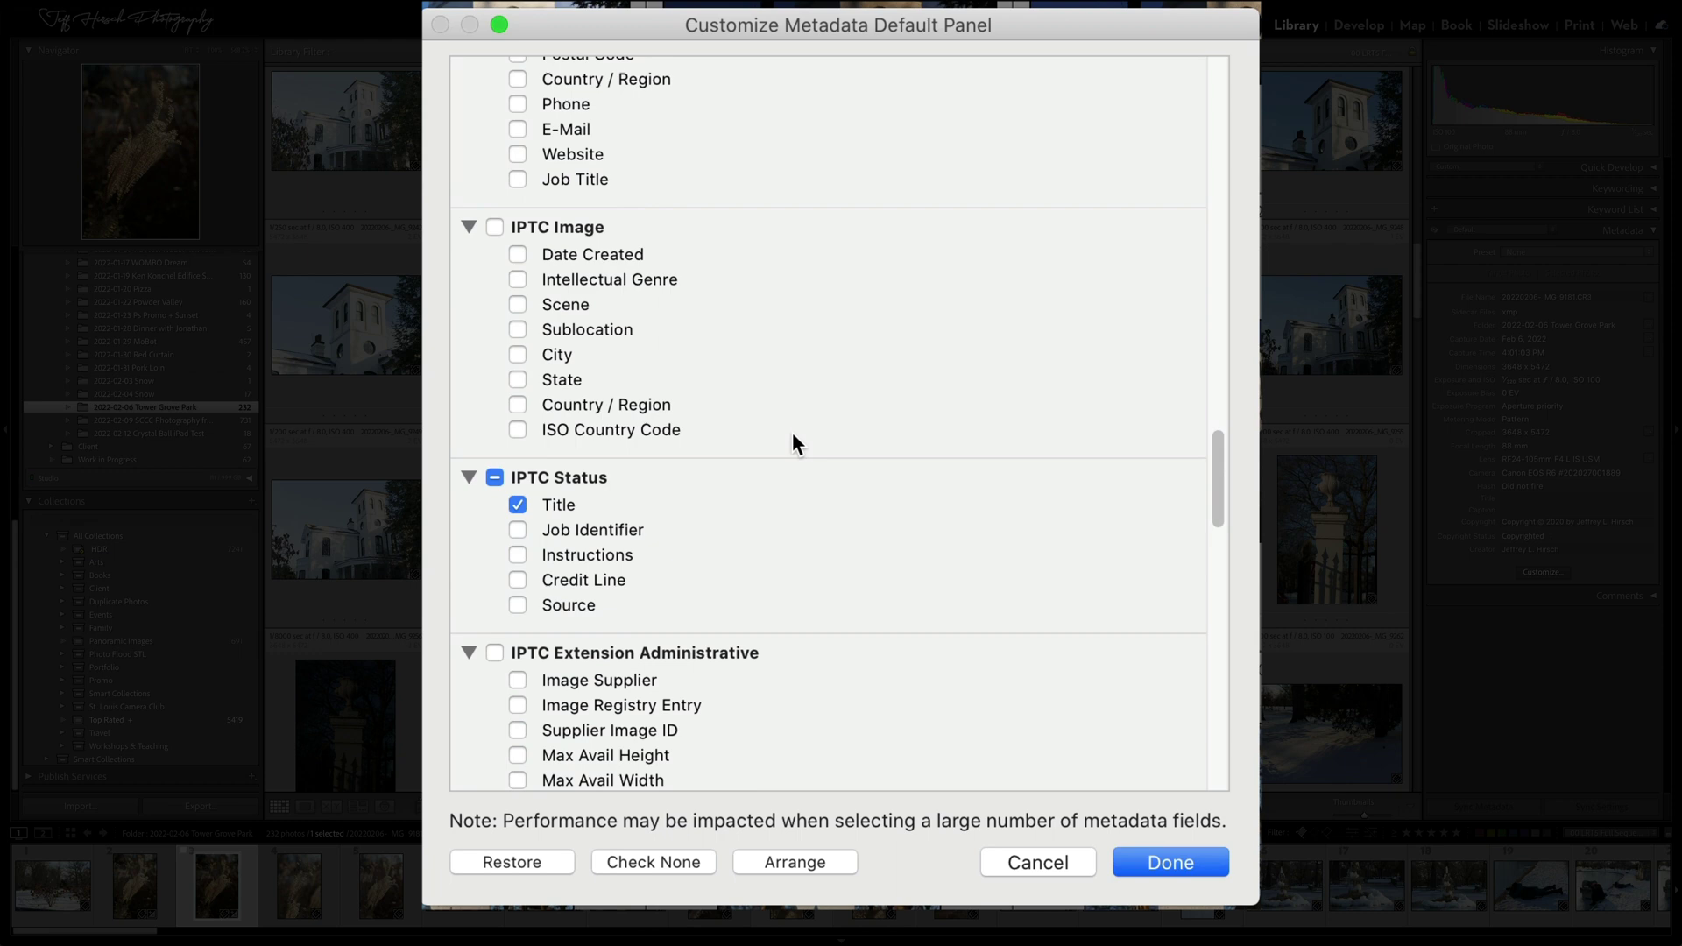
scroll(793, 433, "down", 15)
scroll(794, 445, "down", 3)
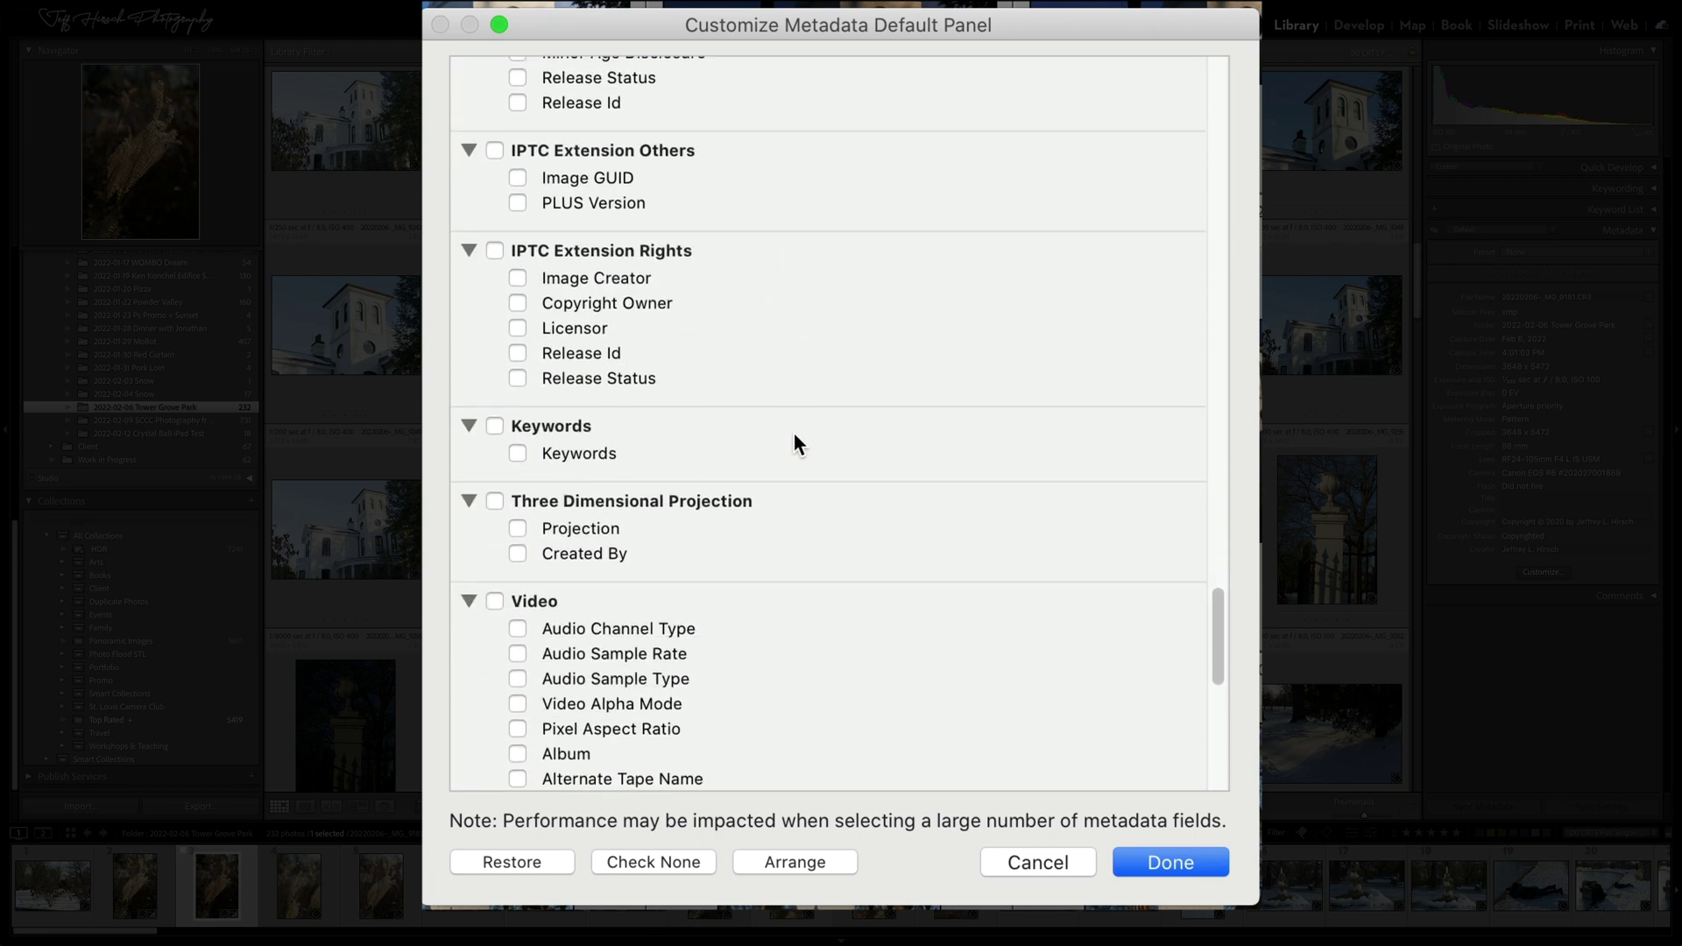
scroll(618, 507, "down", 15)
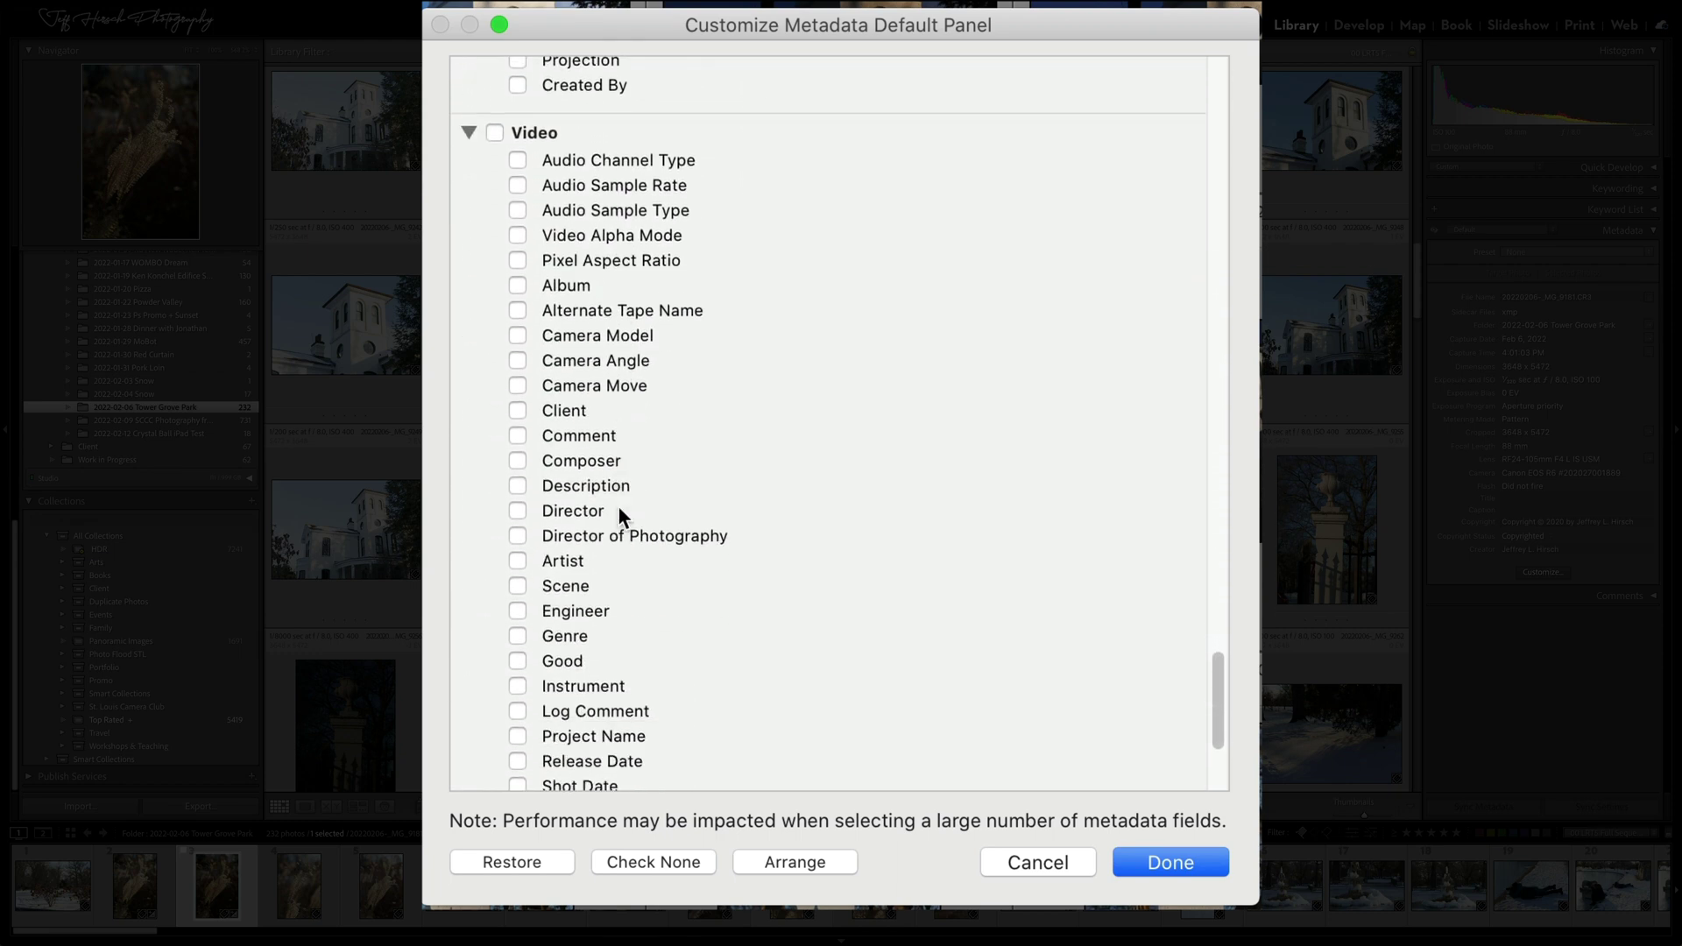
scroll(618, 510, "up", 20)
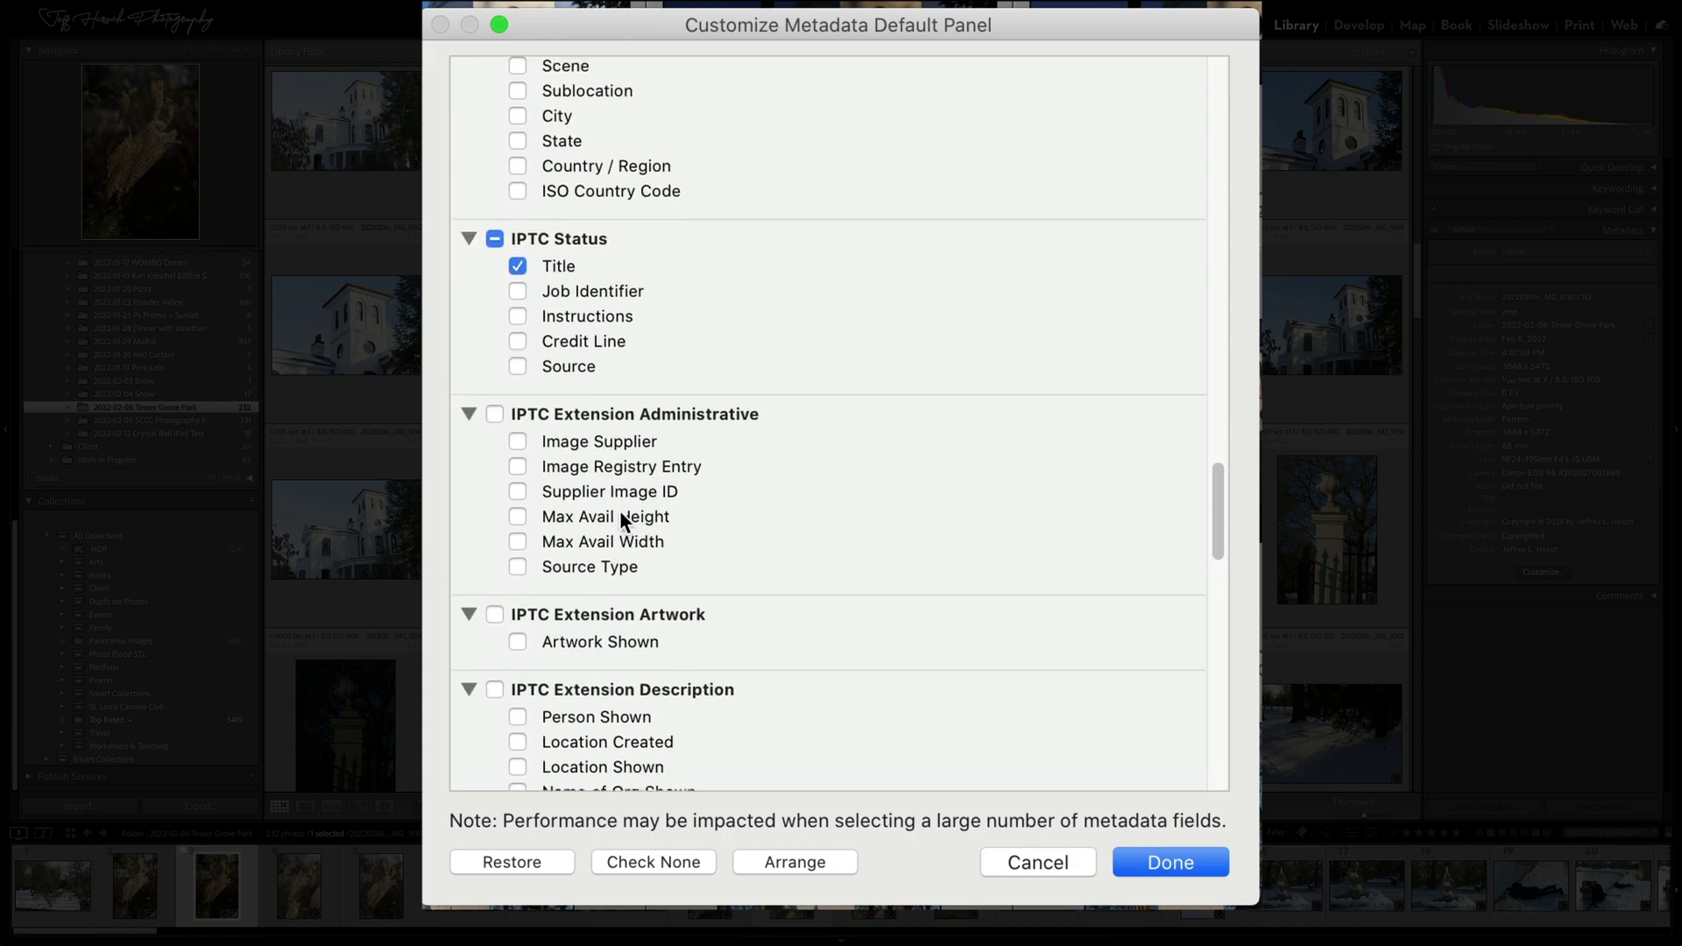
scroll(618, 510, "up", 20)
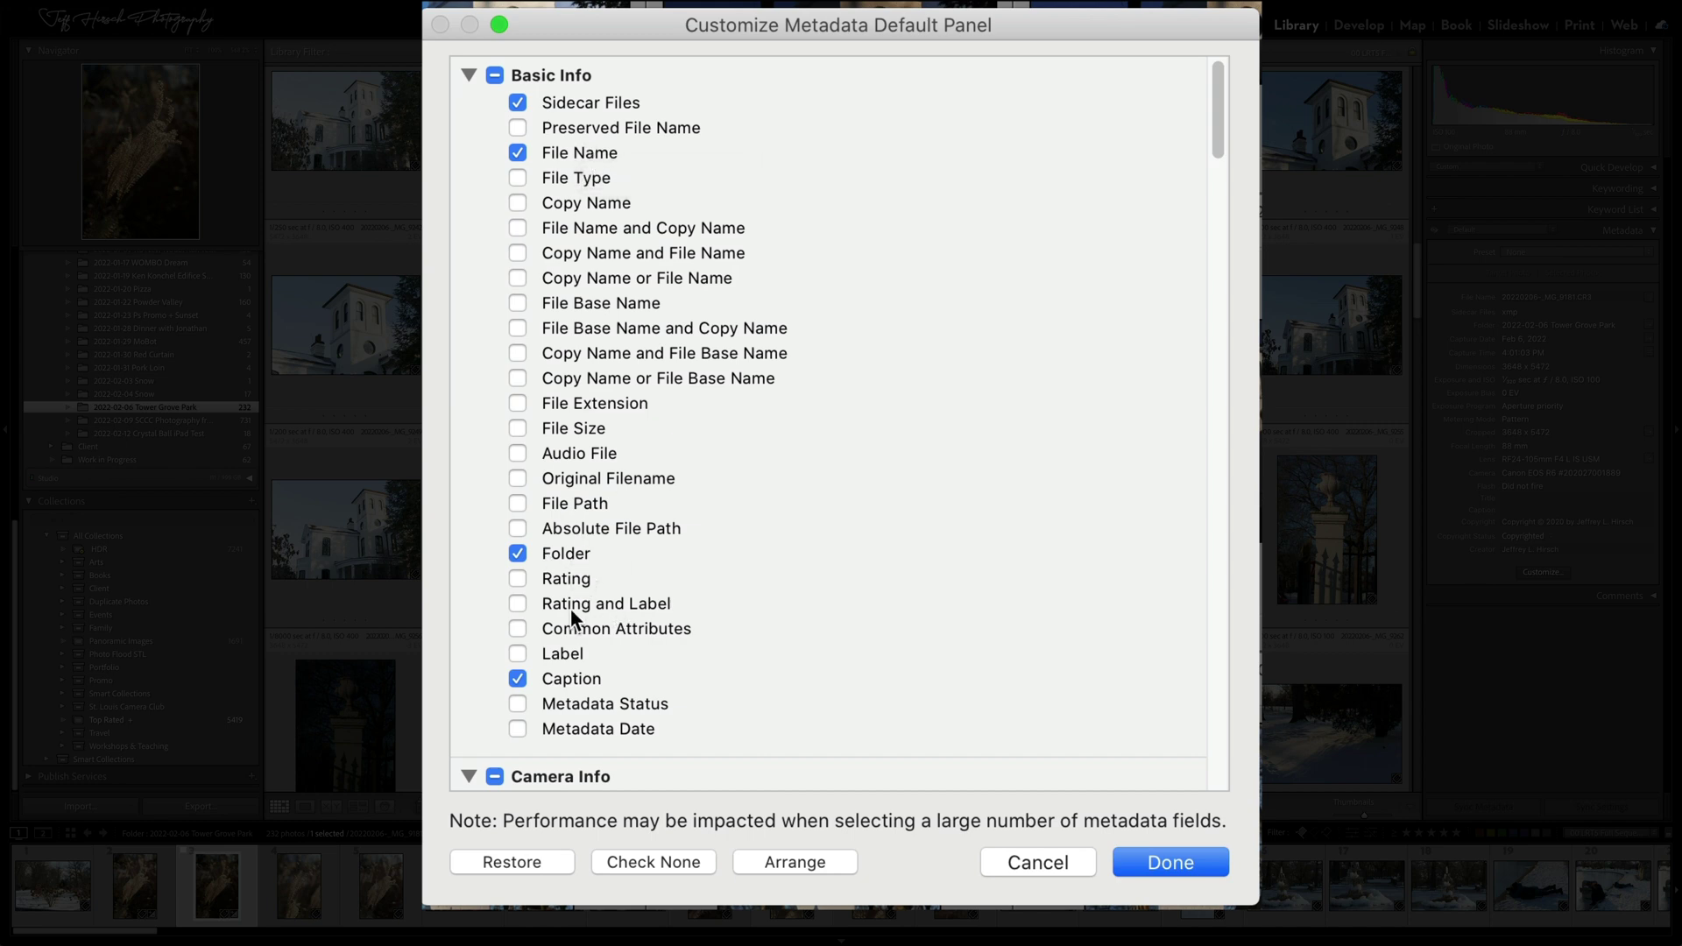
scroll(697, 475, "down", 10)
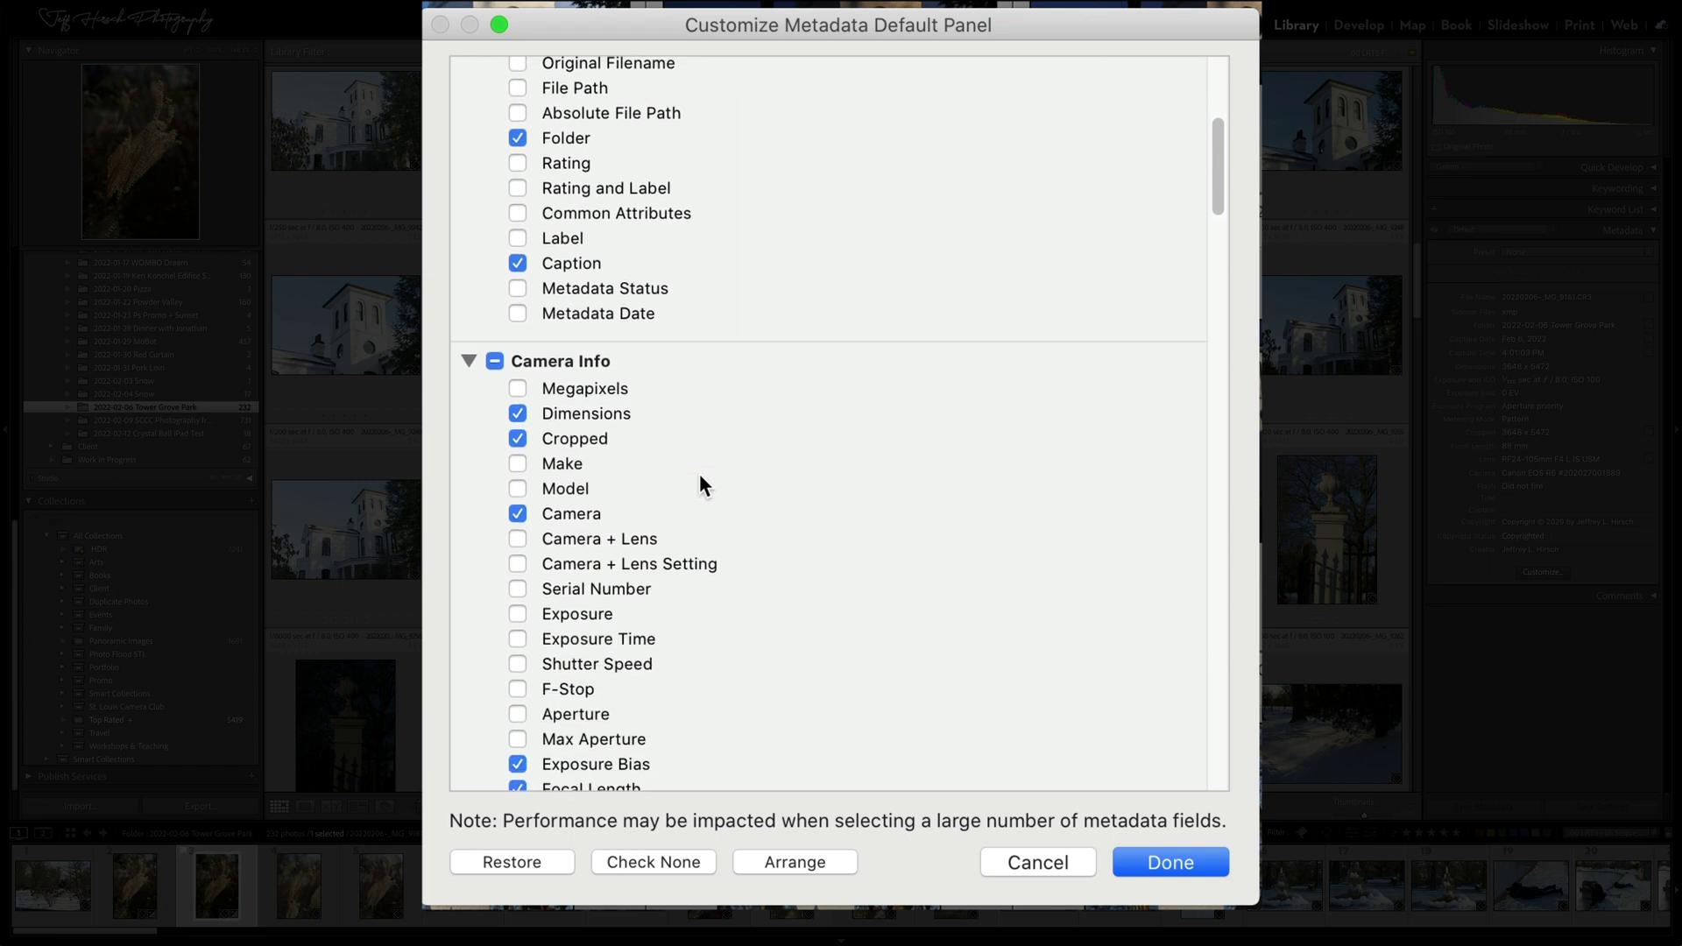
scroll(681, 440, "down", 4)
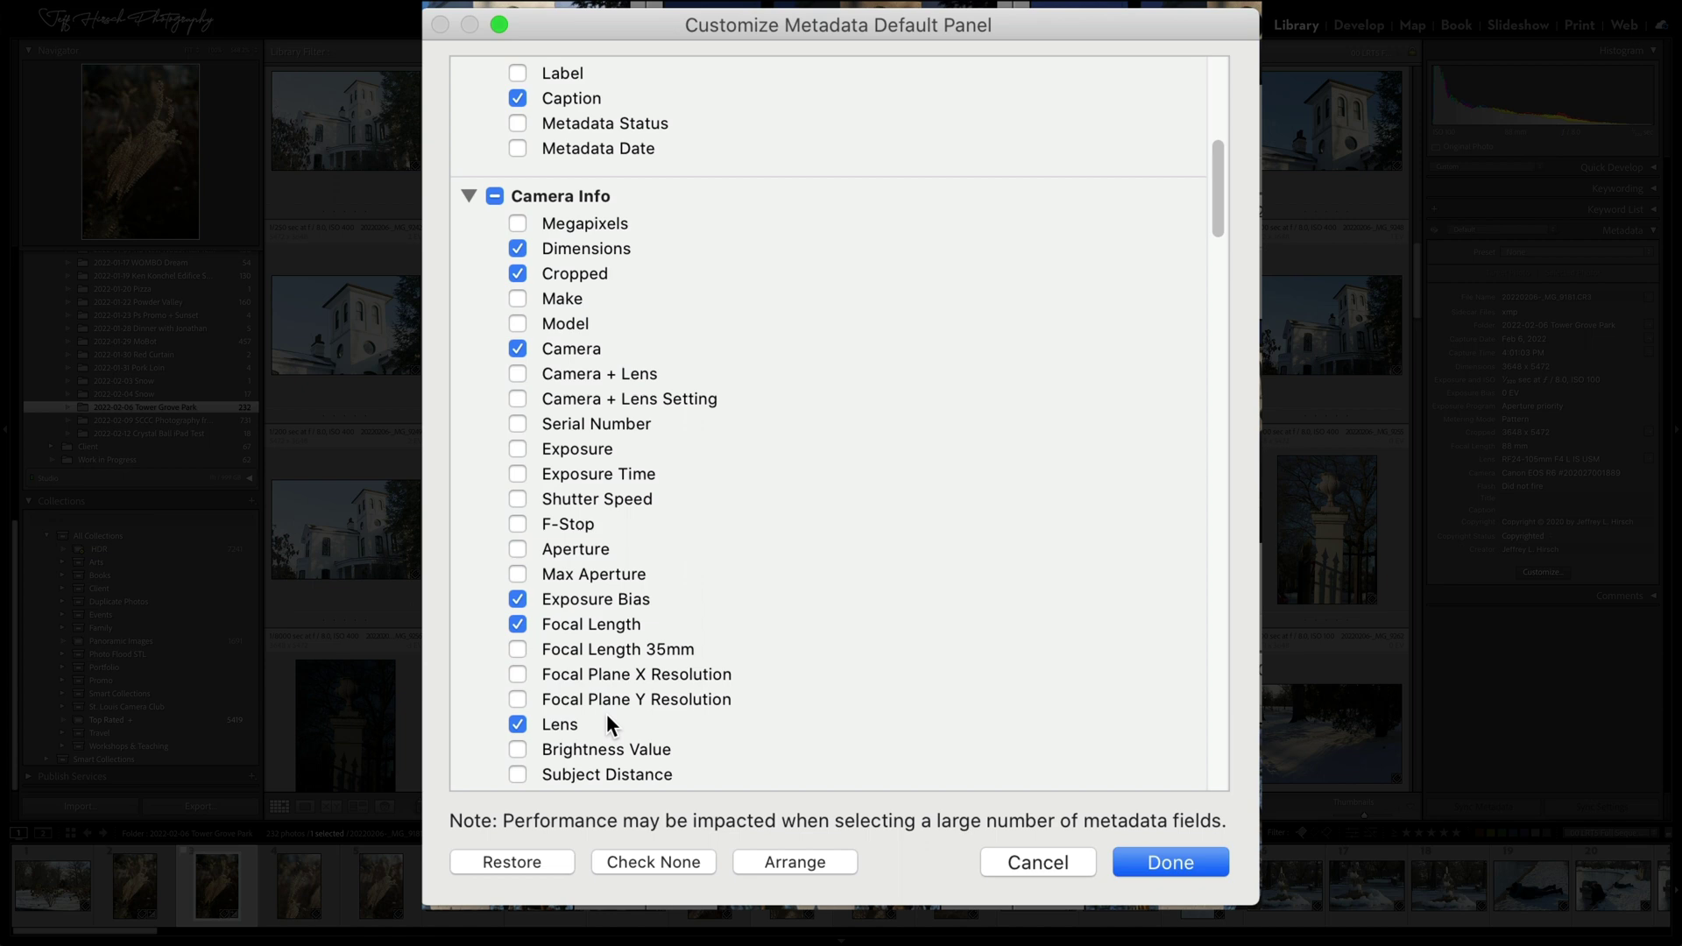
scroll(639, 692, "down", 2)
scroll(691, 586, "down", 5)
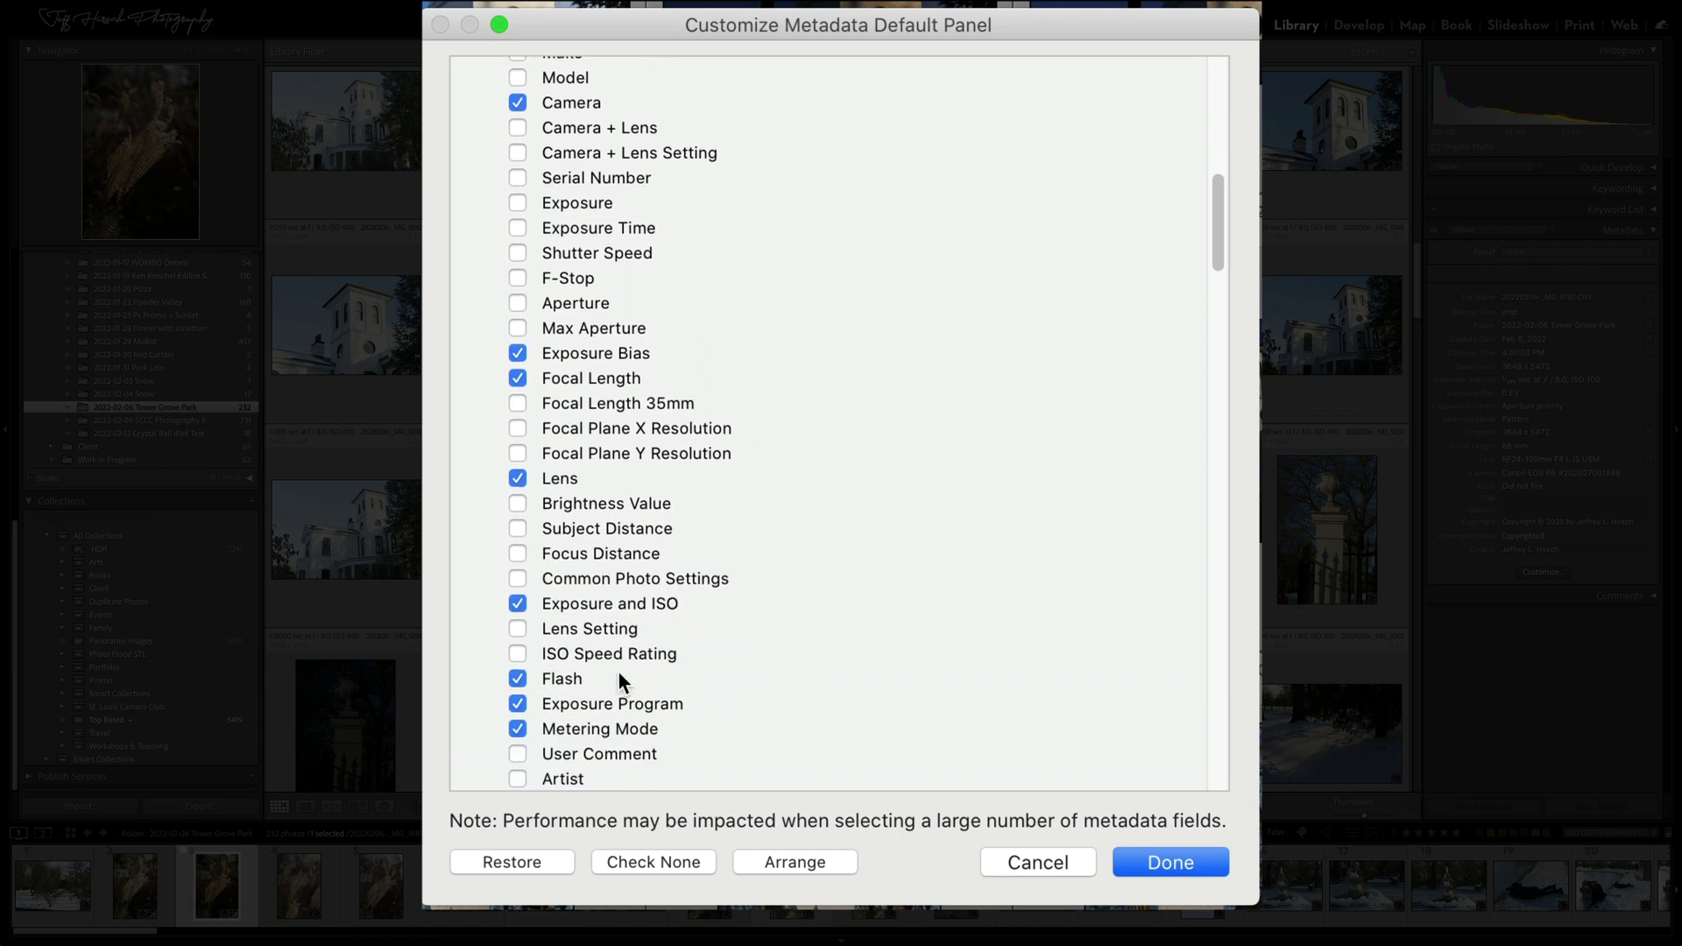
scroll(745, 691, "down", 3)
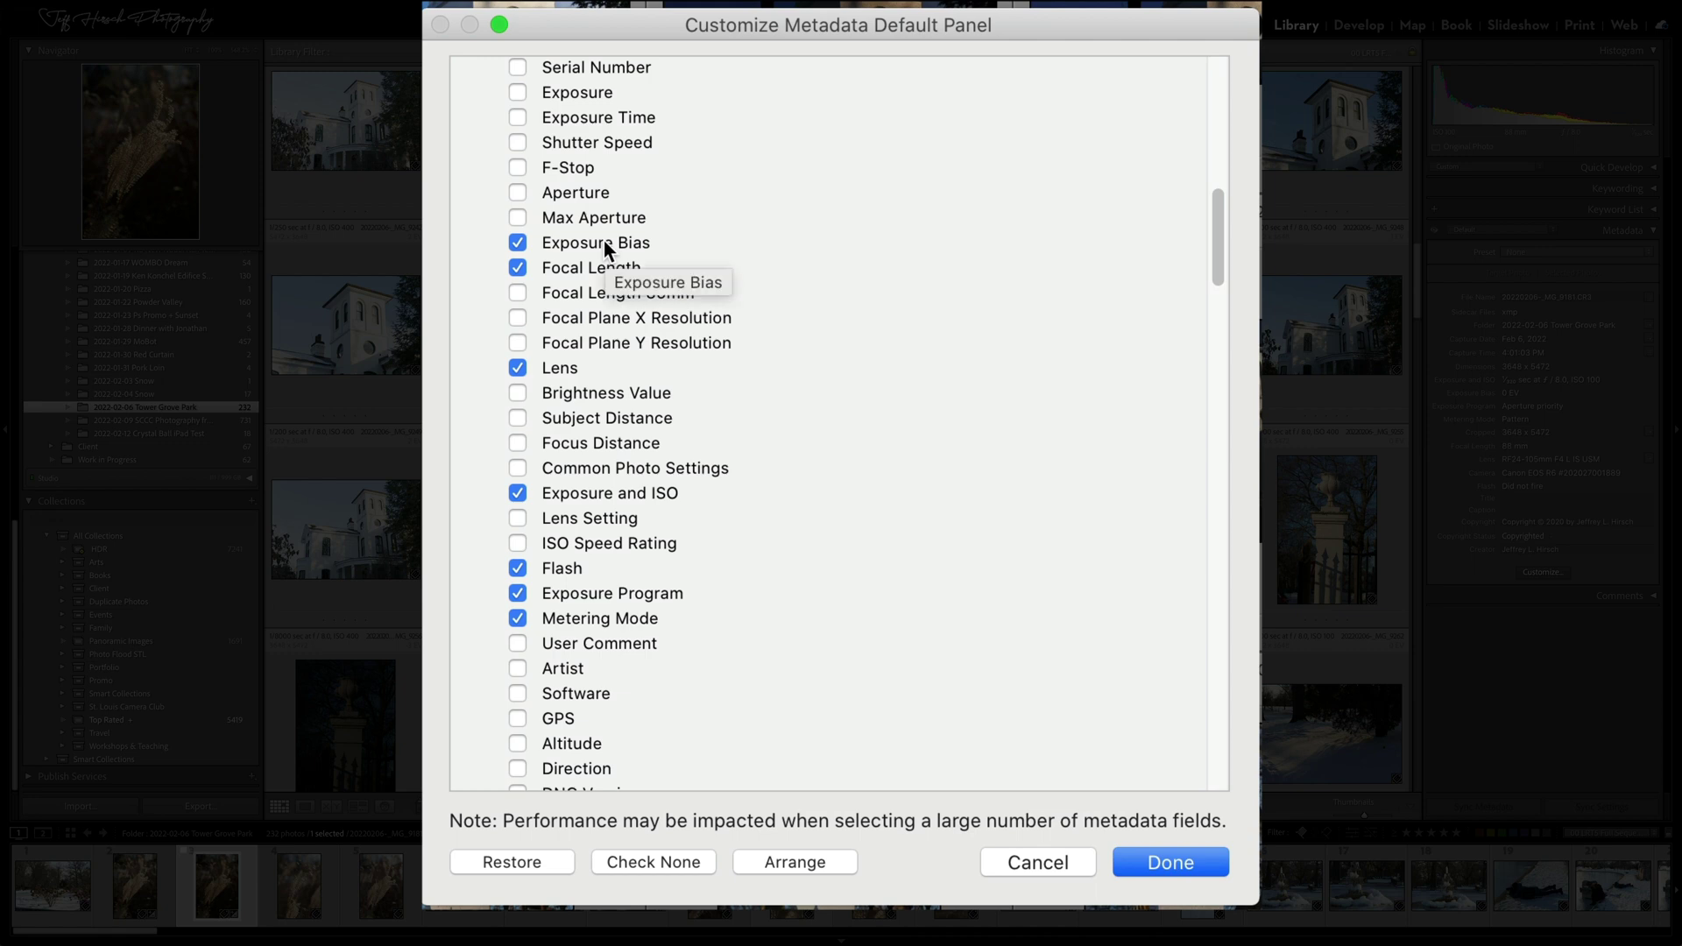
scroll(604, 250, "down", 15)
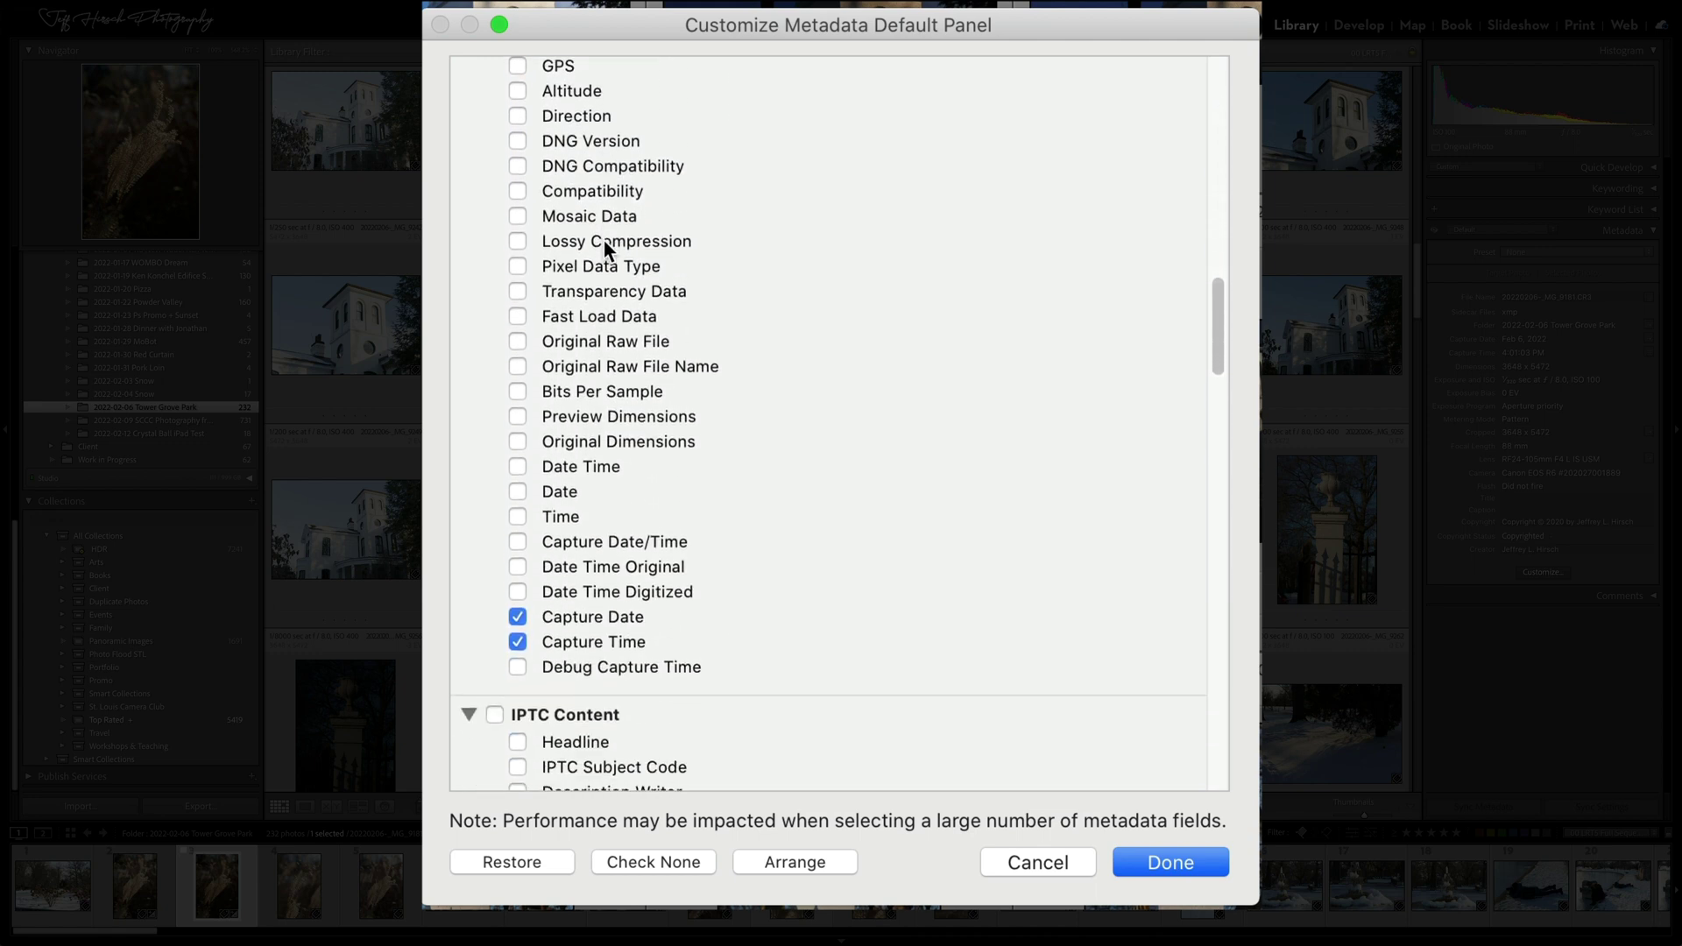
scroll(602, 239, "down", 3)
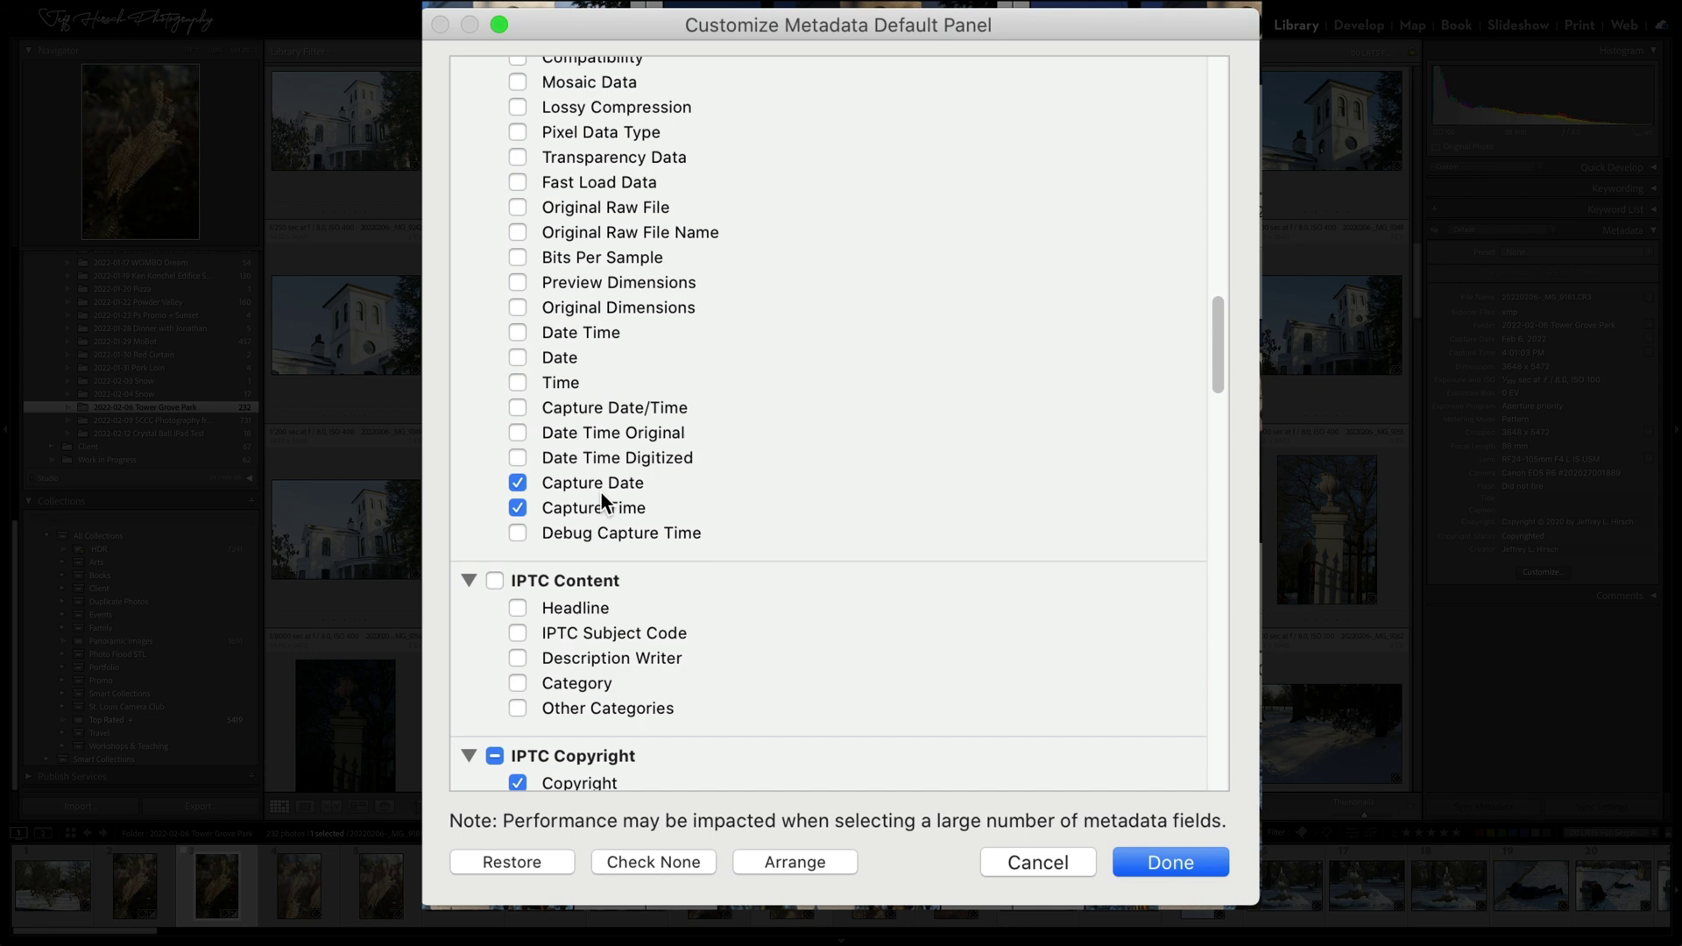
scroll(601, 491, "down", 4)
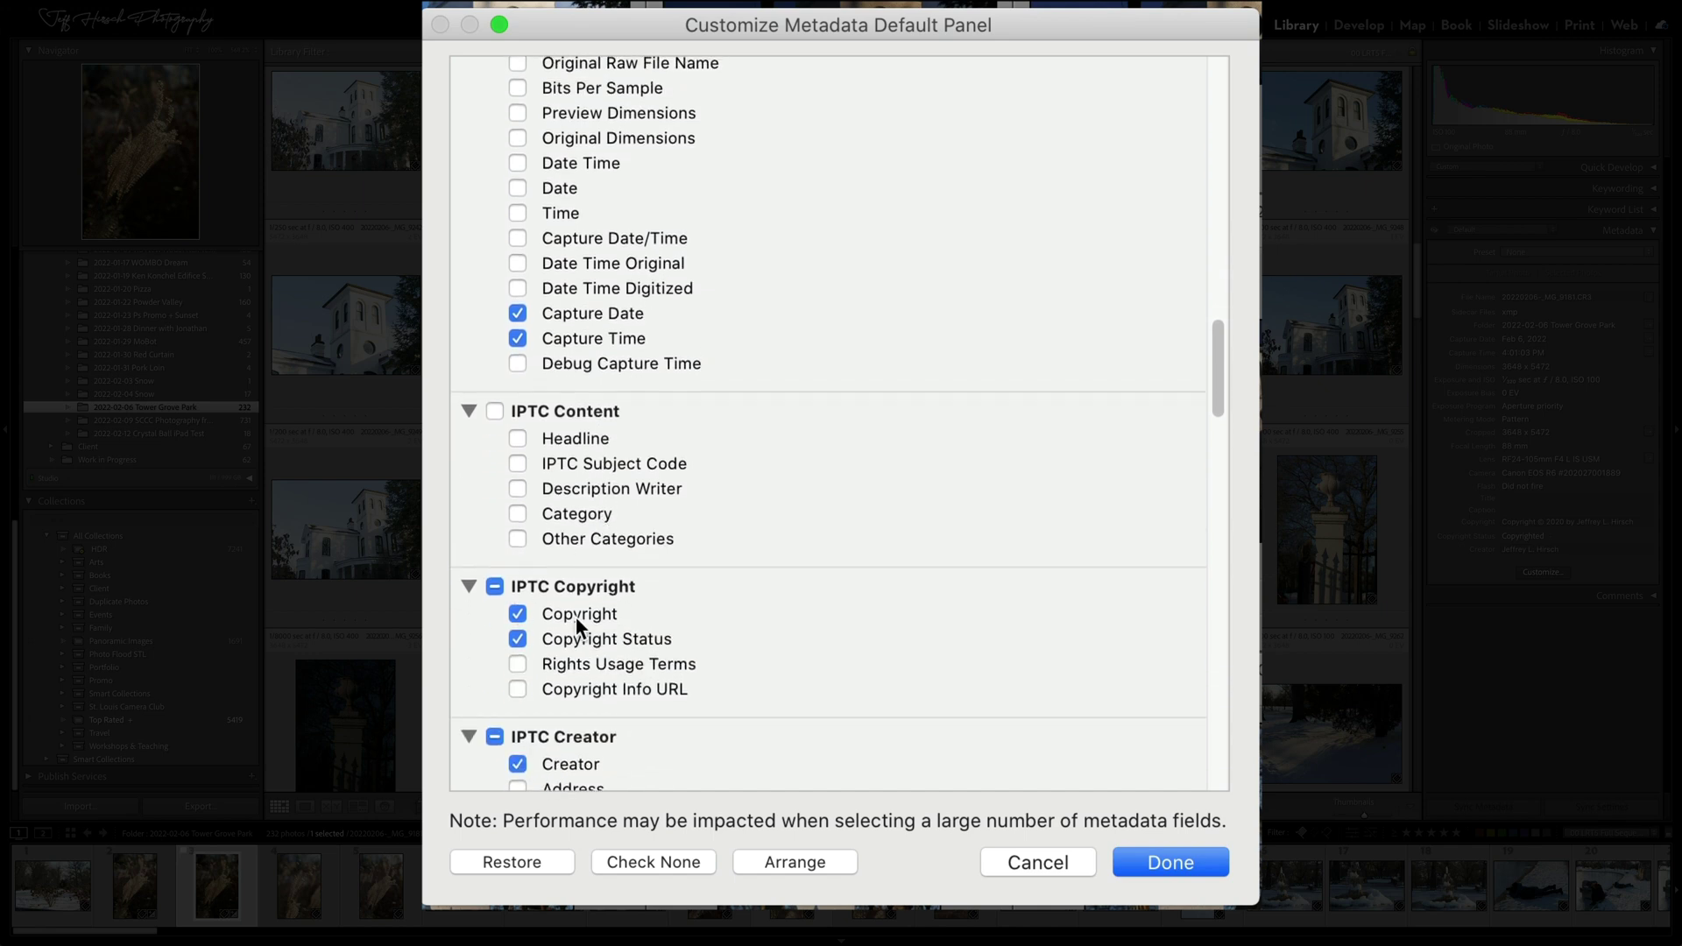
scroll(605, 604, "down", 3)
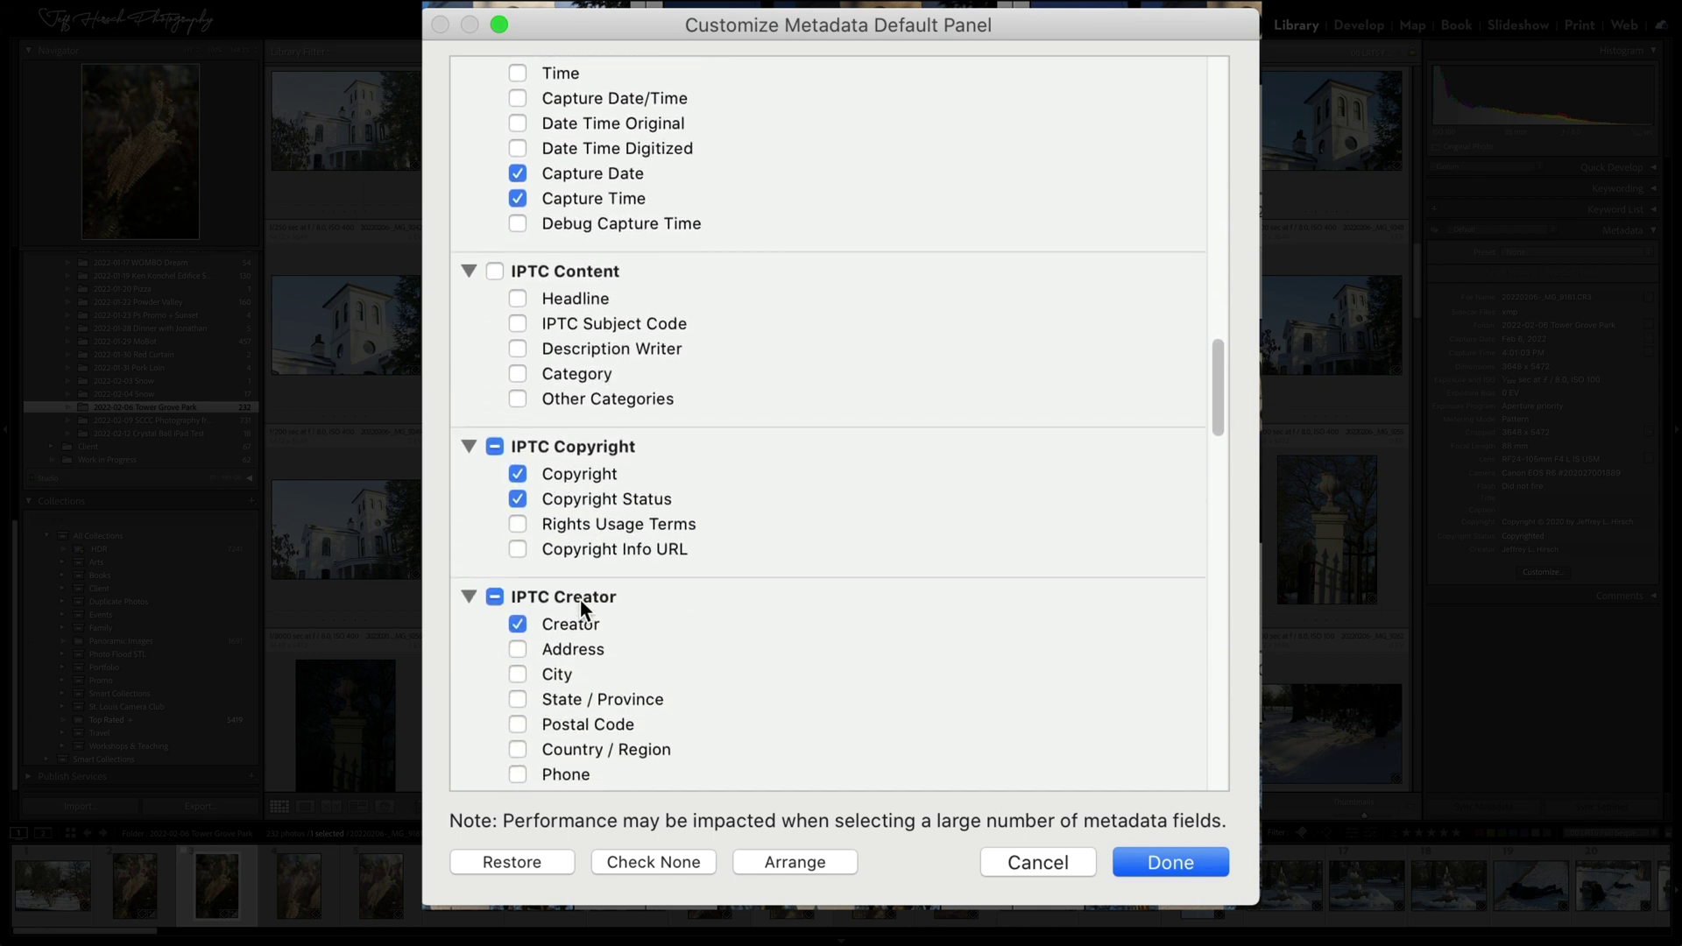
scroll(911, 569, "down", 3)
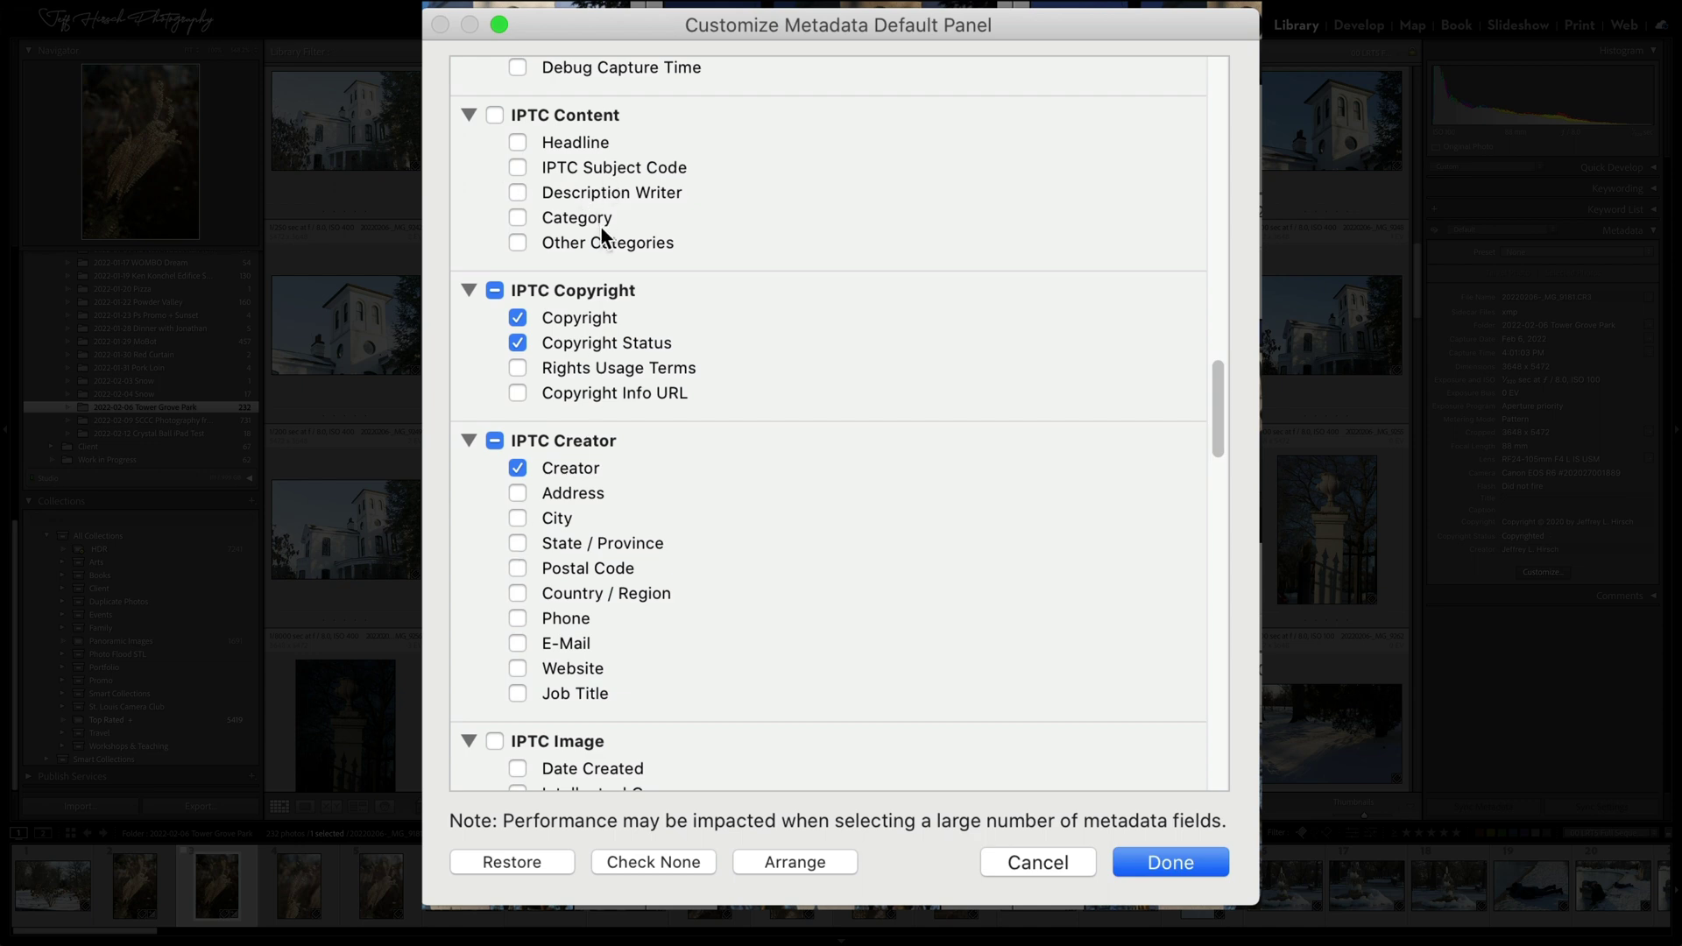
Rearrange the Default panel fields so Folder sits directly below File Name, and save.
left_click(786, 857)
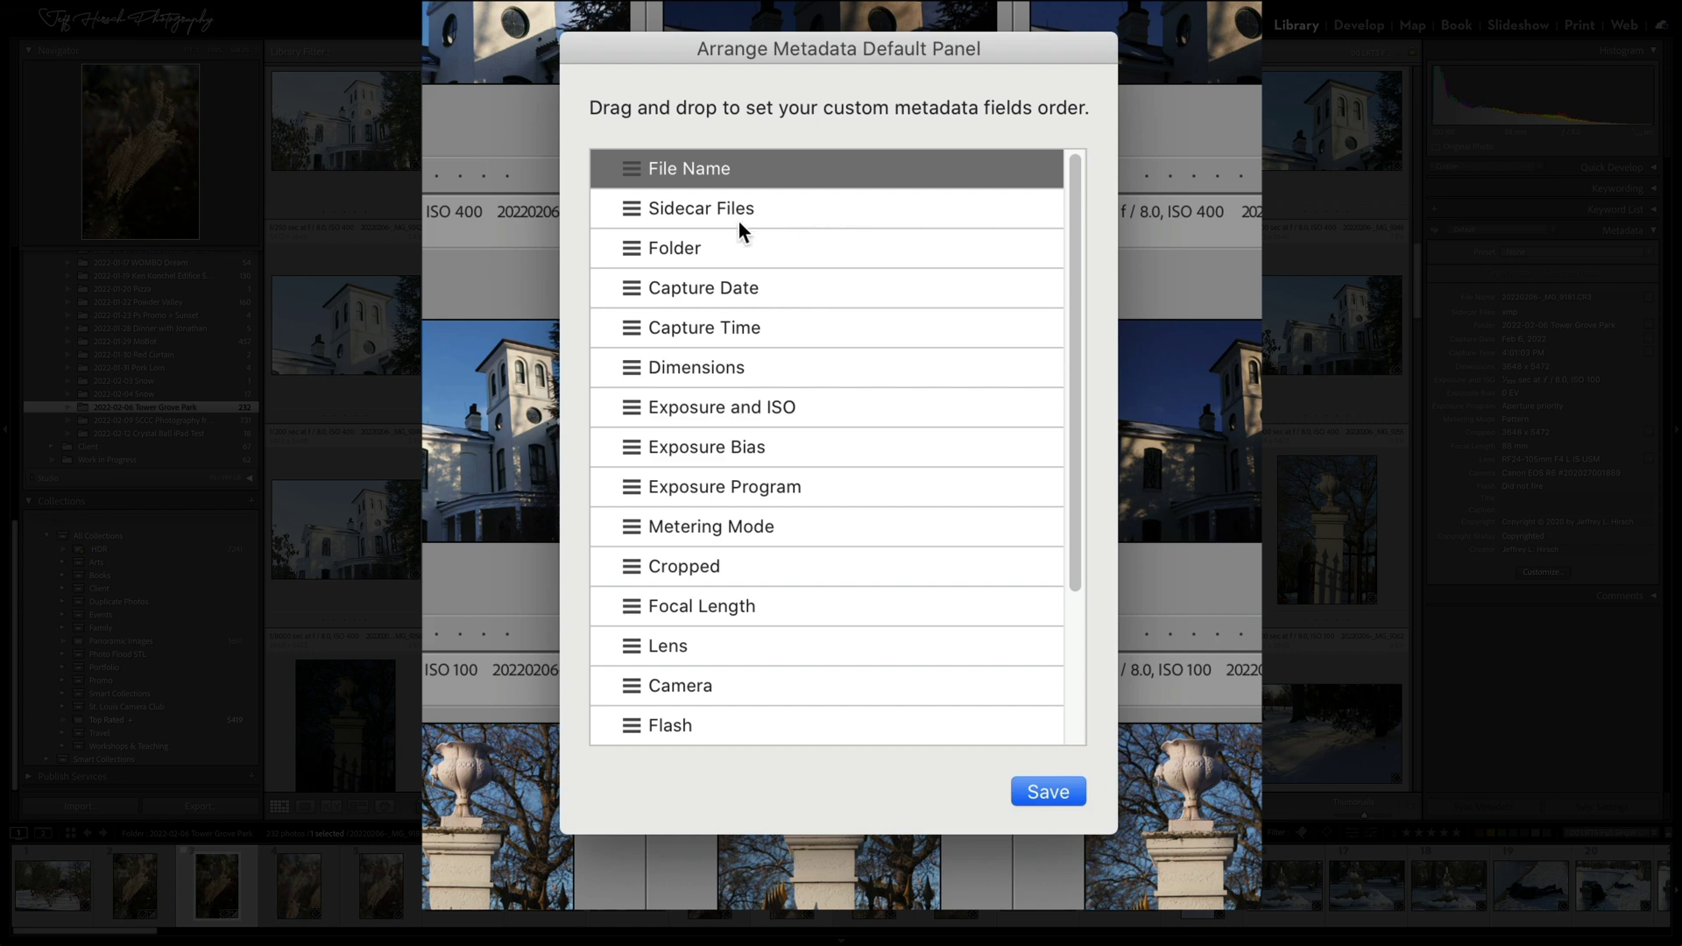
left_click_drag(623, 248, 626, 193)
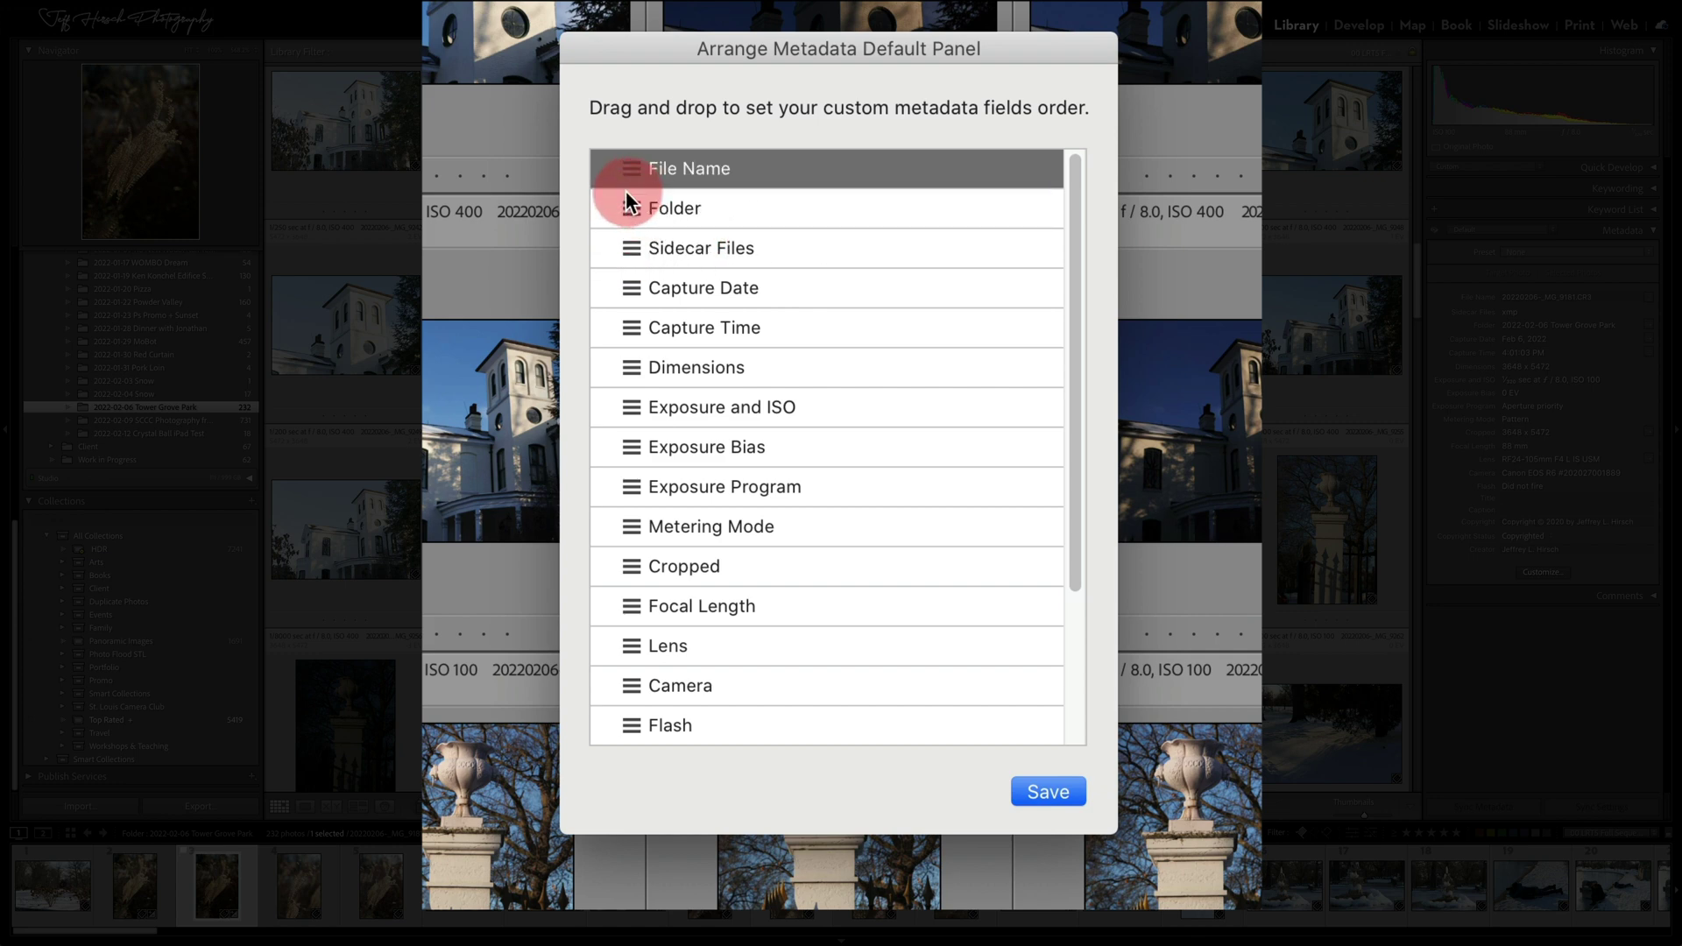
left_click(1039, 792)
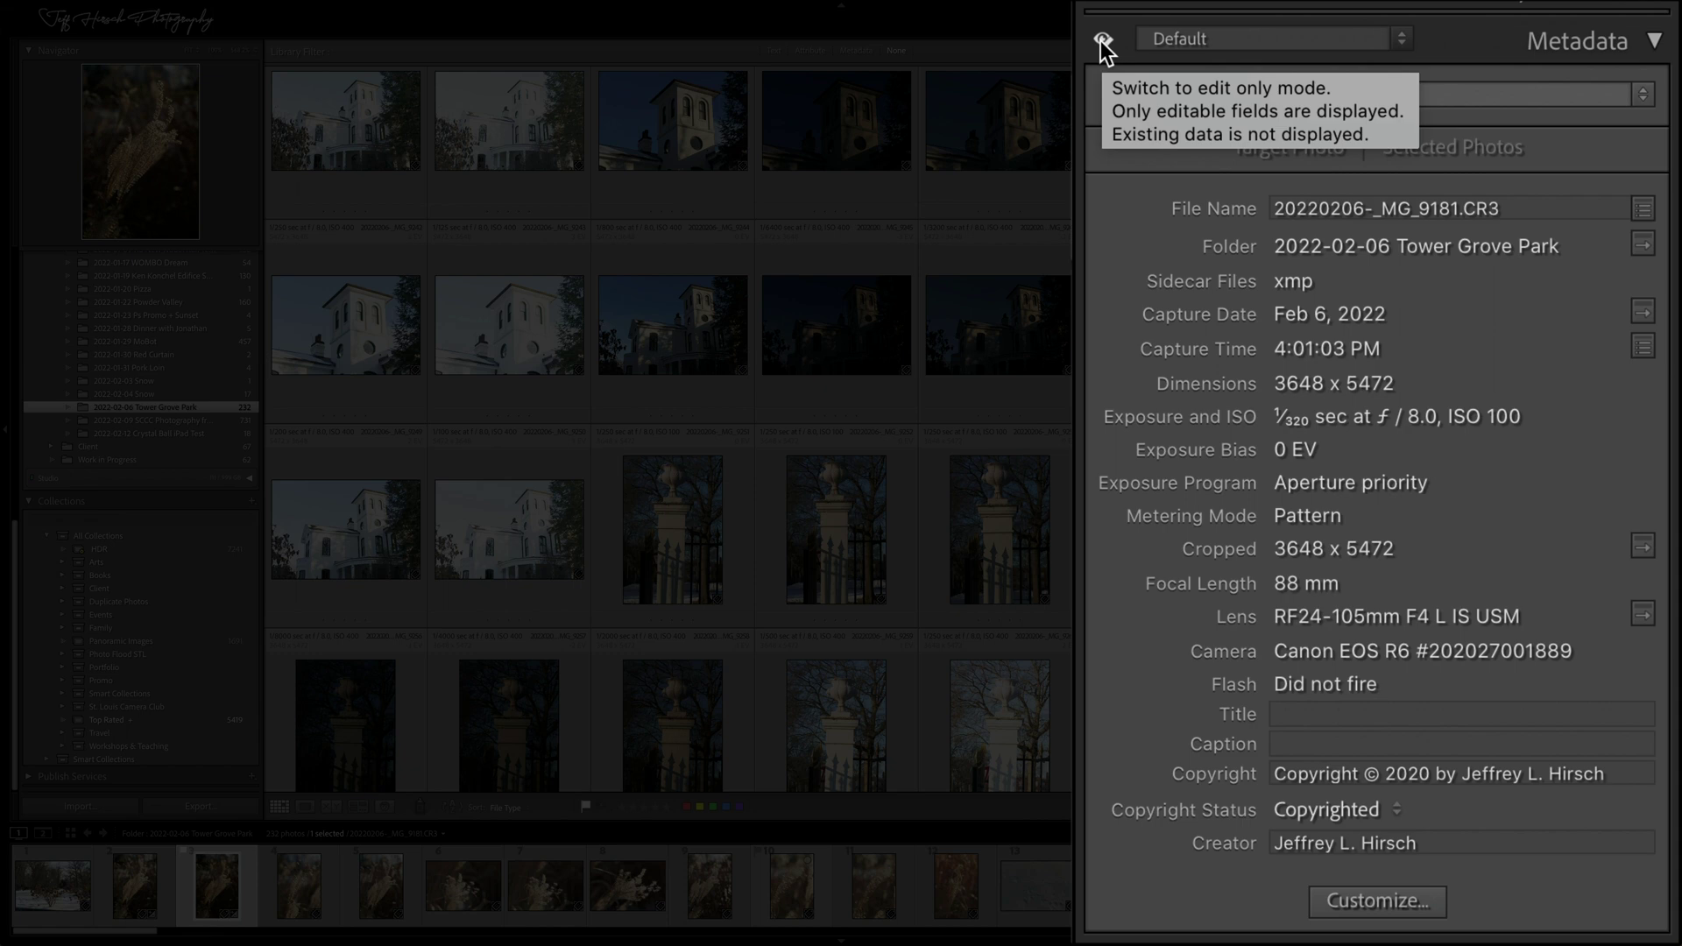
Turn edit-only mode on to show only editable fields, then off to restore all values.
left_click(1101, 40)
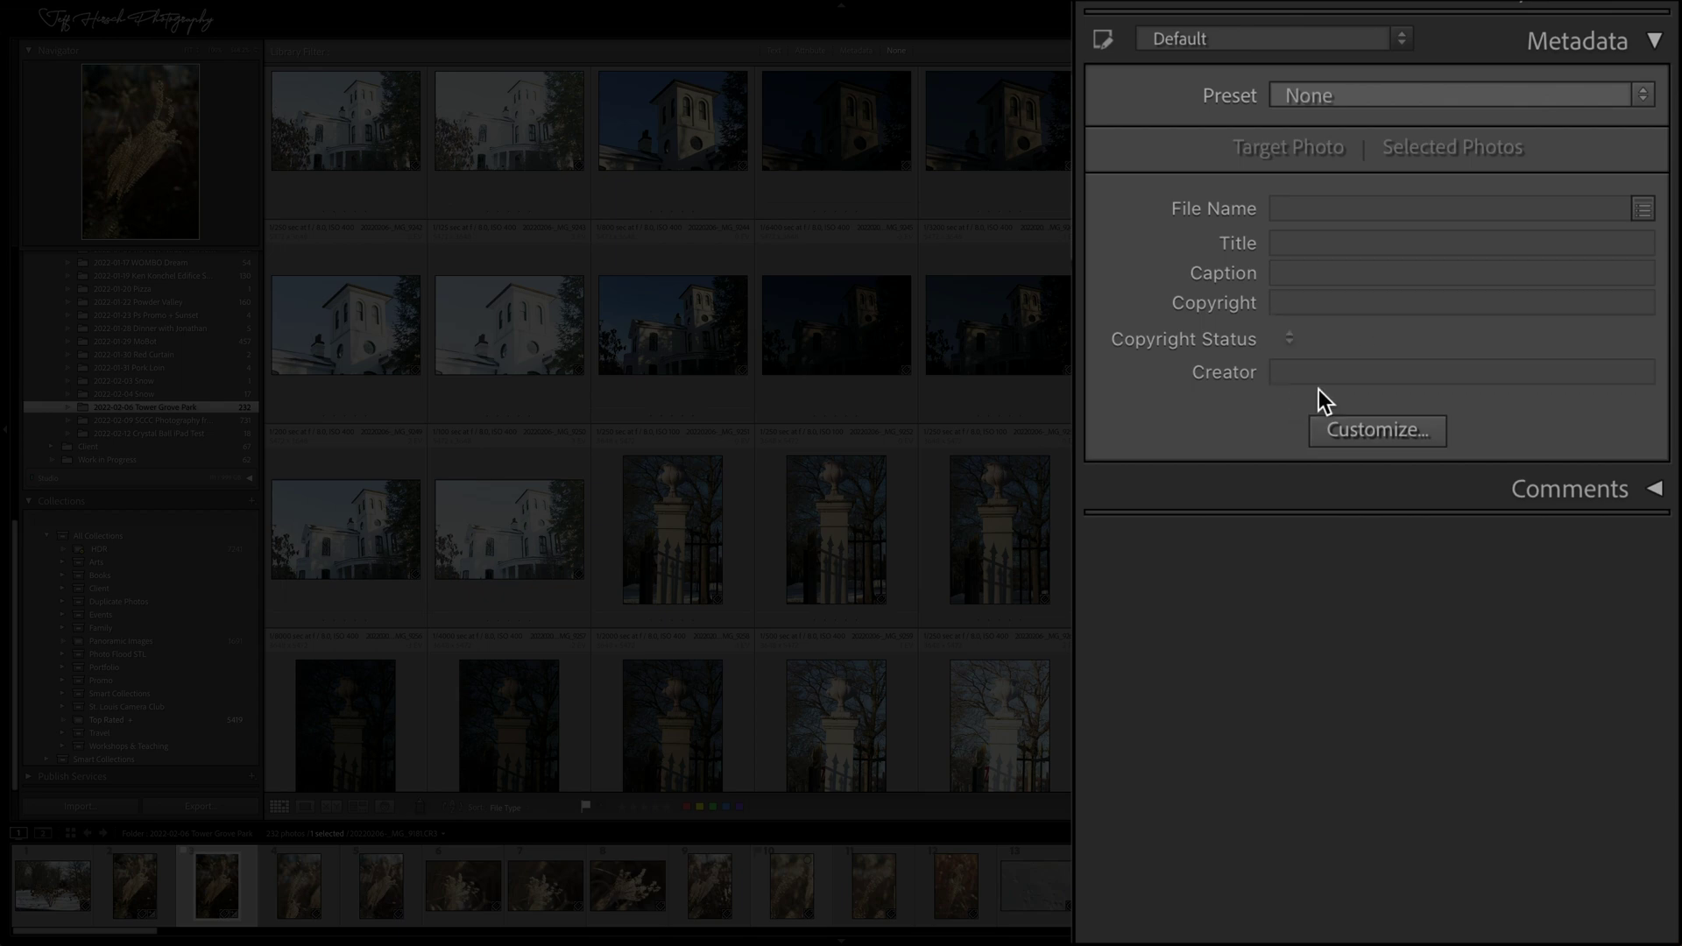
left_click(1102, 39)
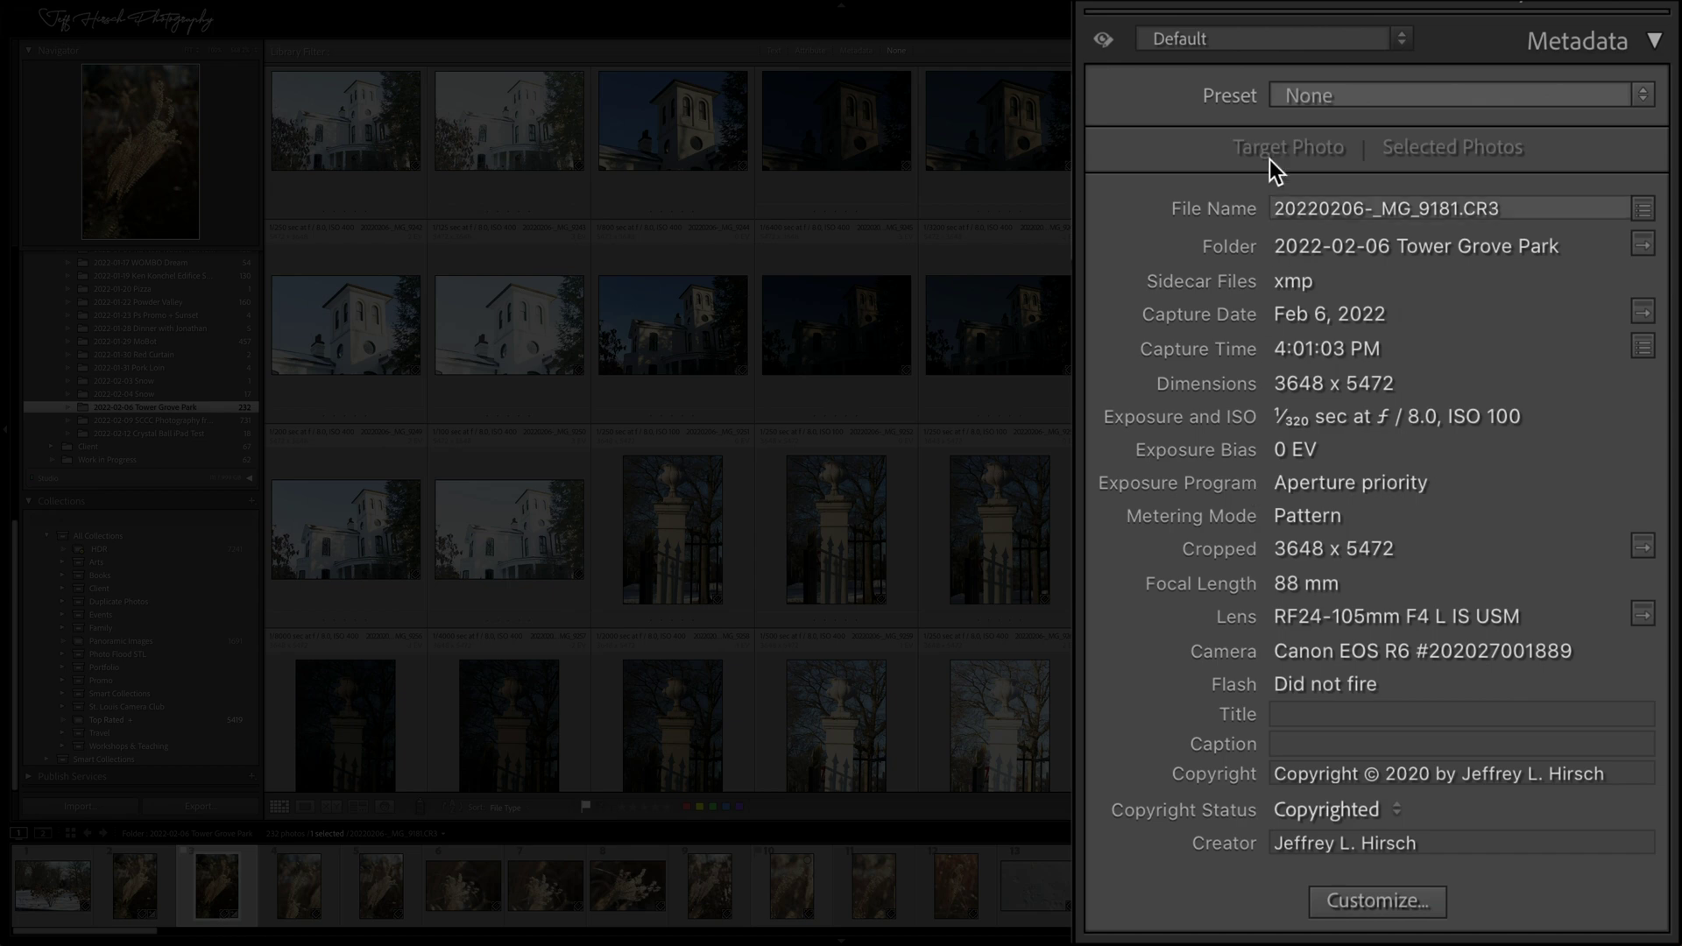
Switch the Metadata panel to the IPTC view showing only editable fields.
left_click(1298, 39)
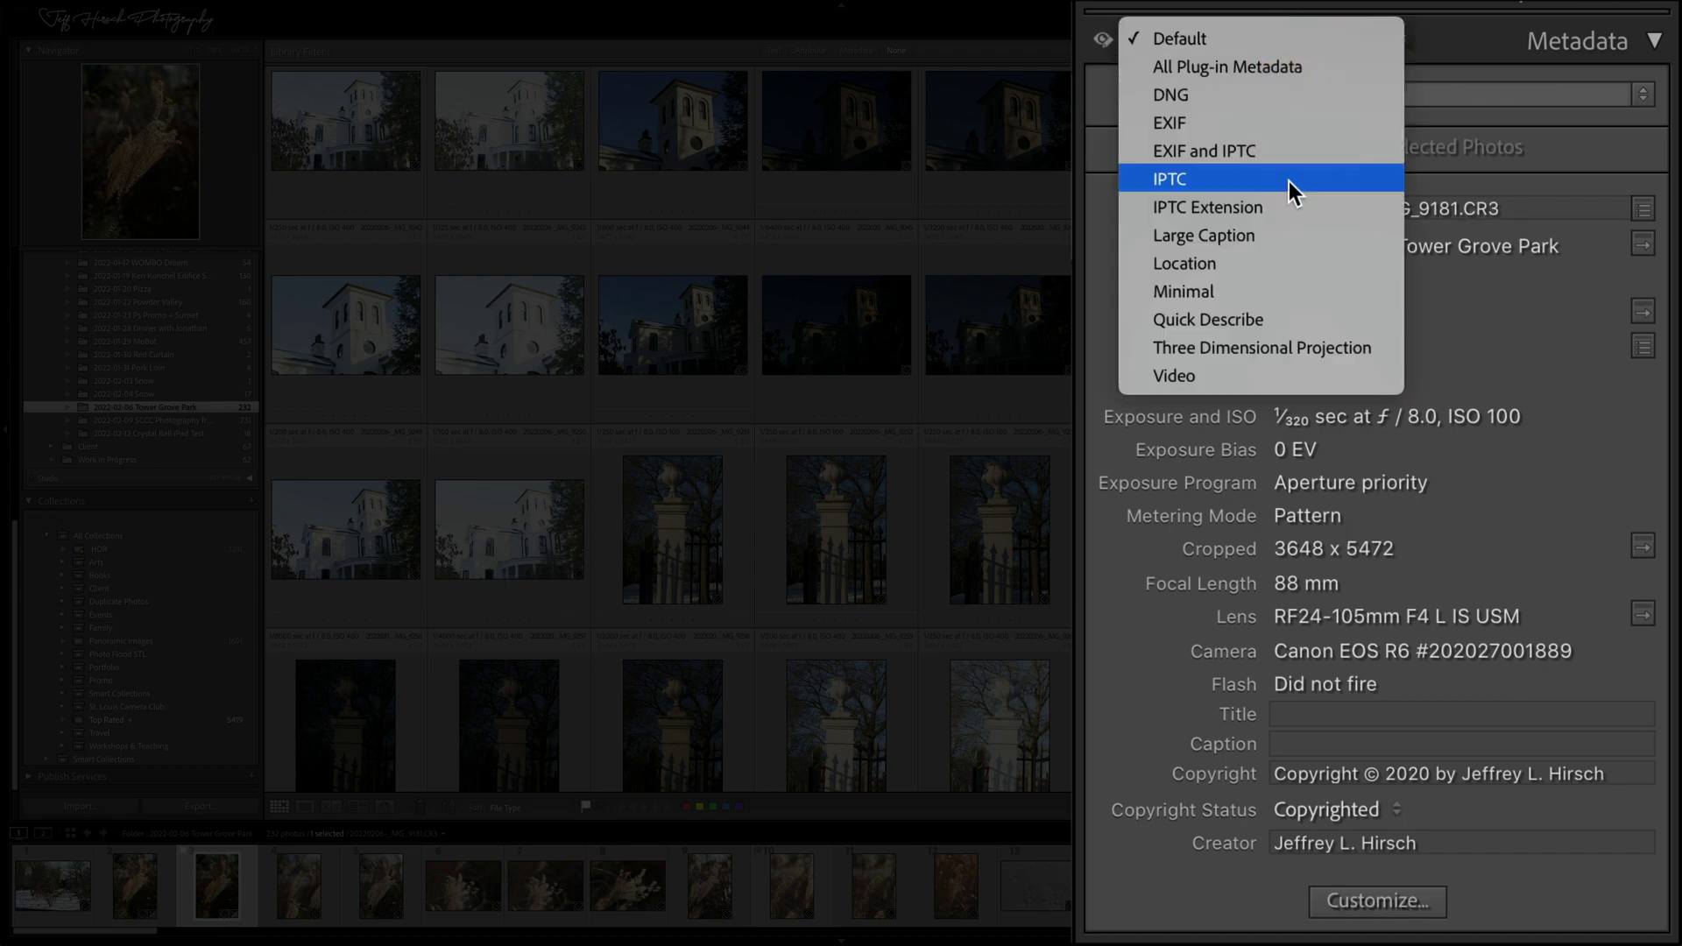
left_click(1289, 181)
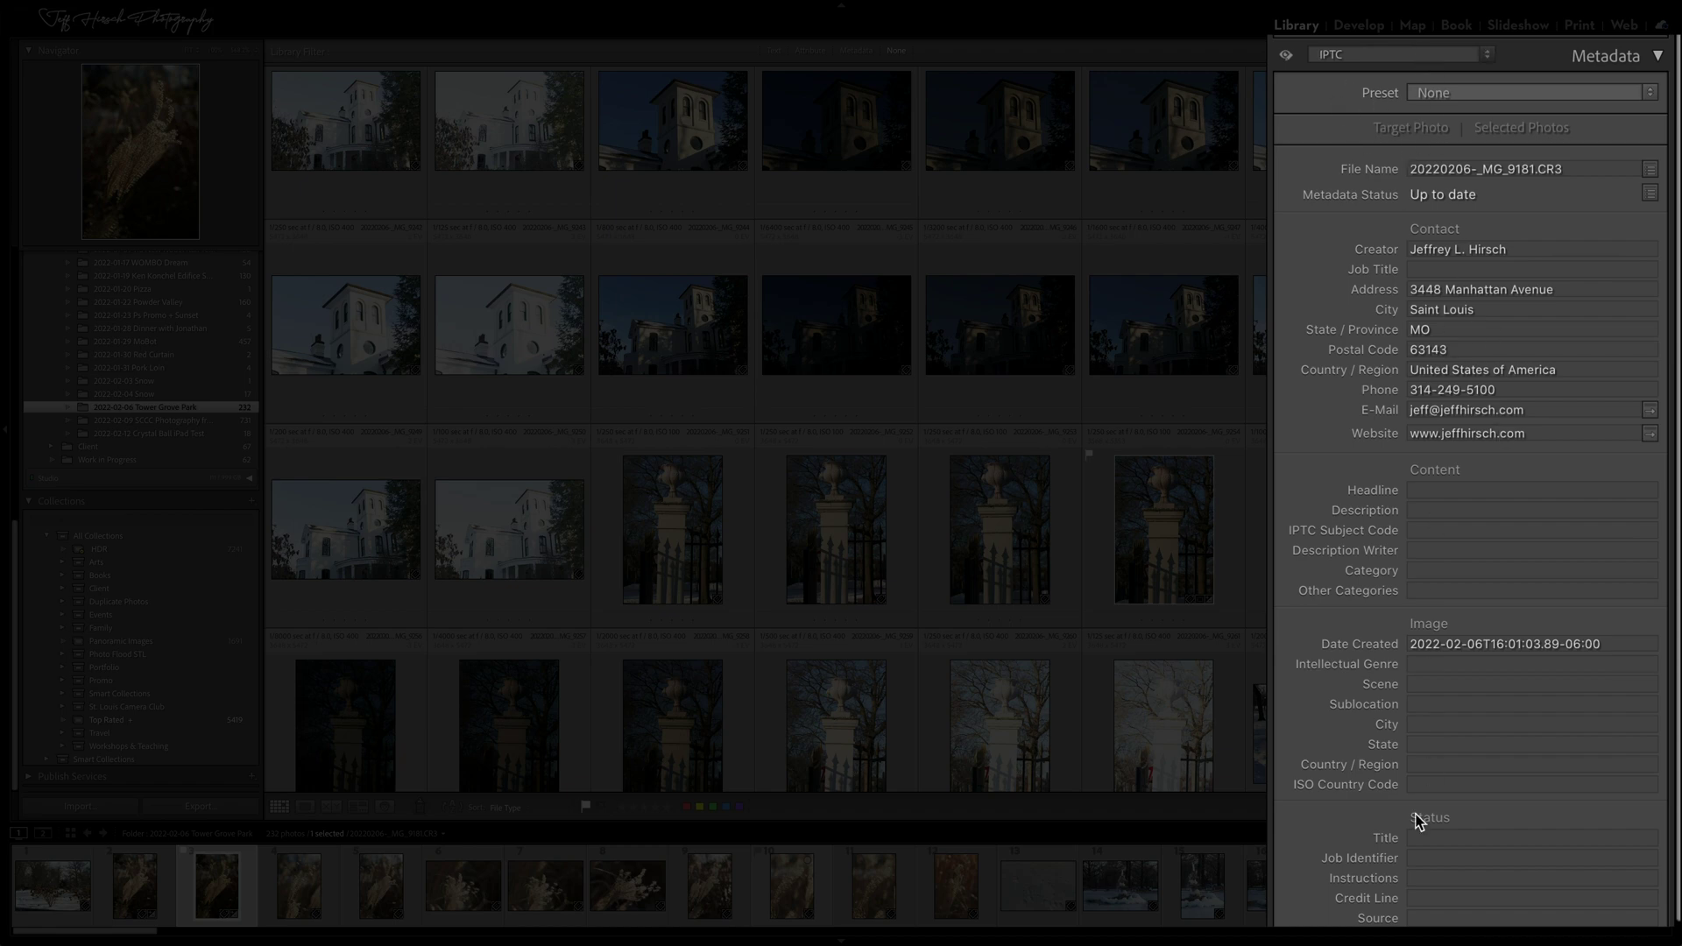
left_click(1285, 57)
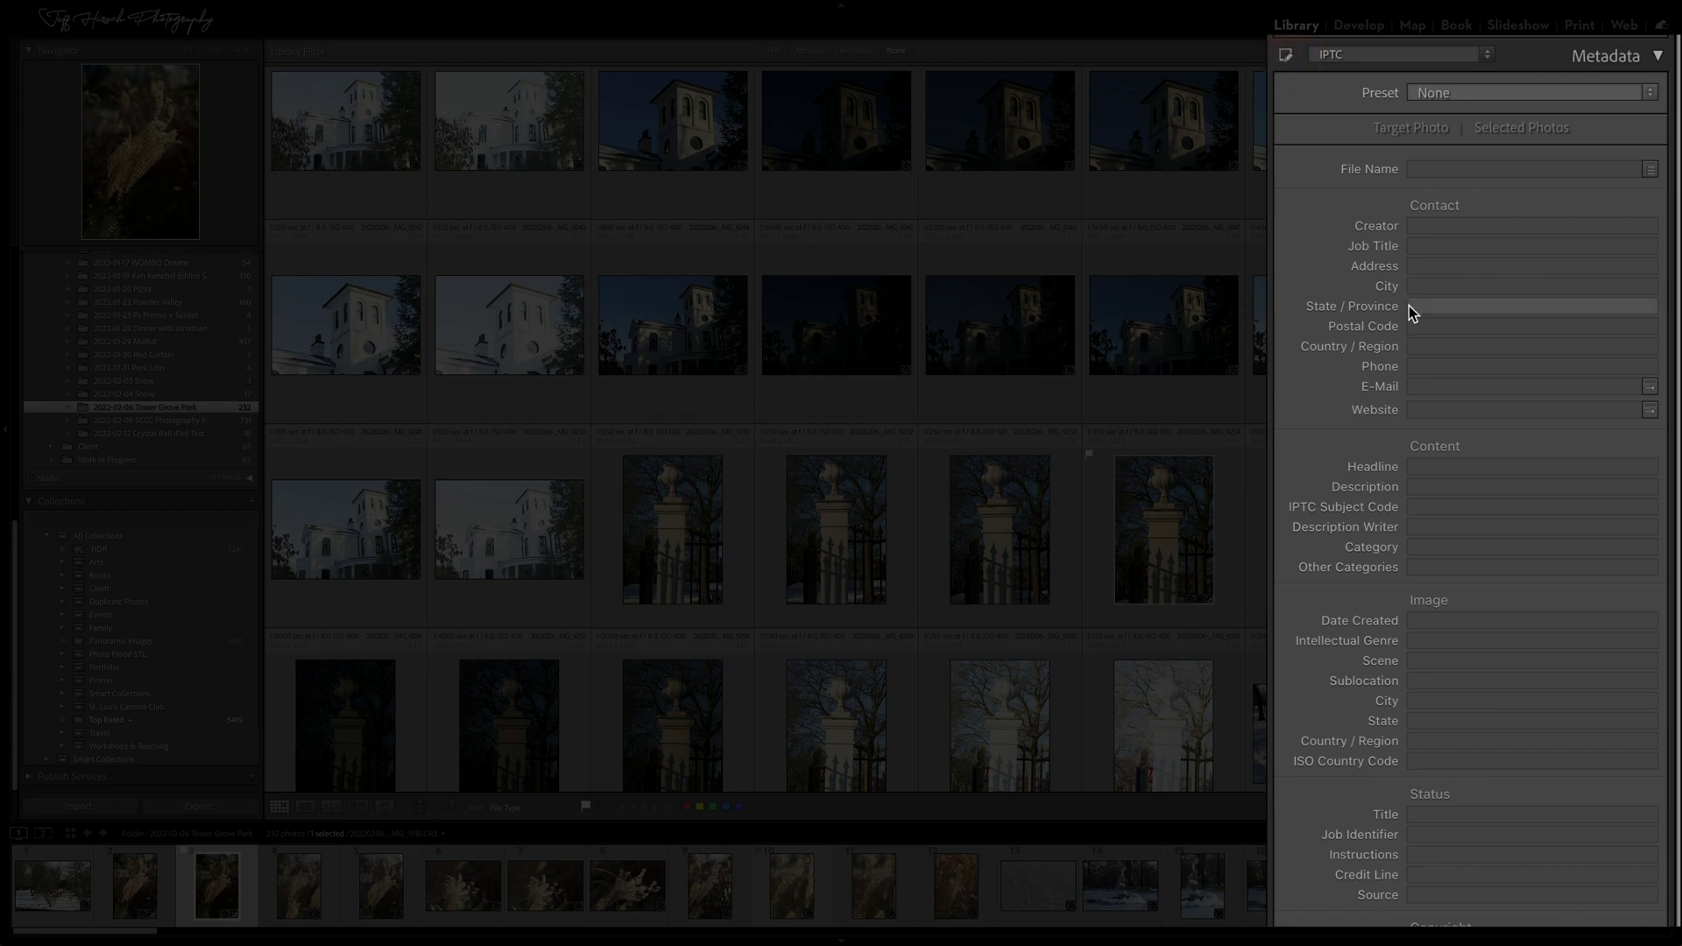
left_click(1678, 302)
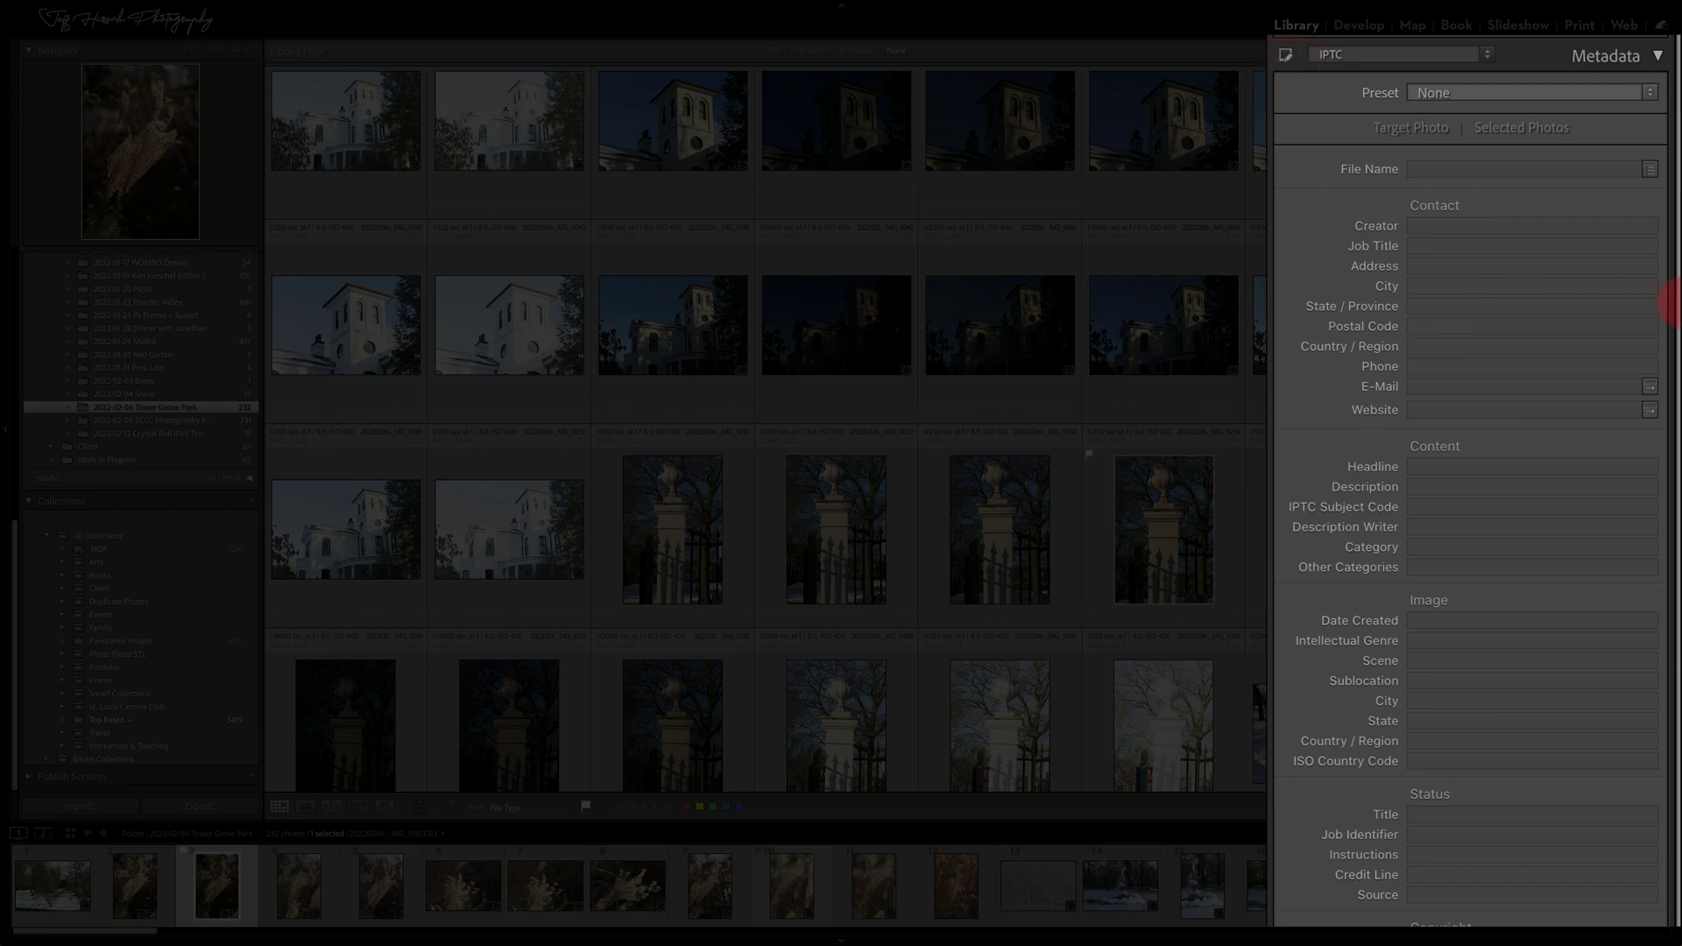
left_click_drag(1679, 303, 1679, 337)
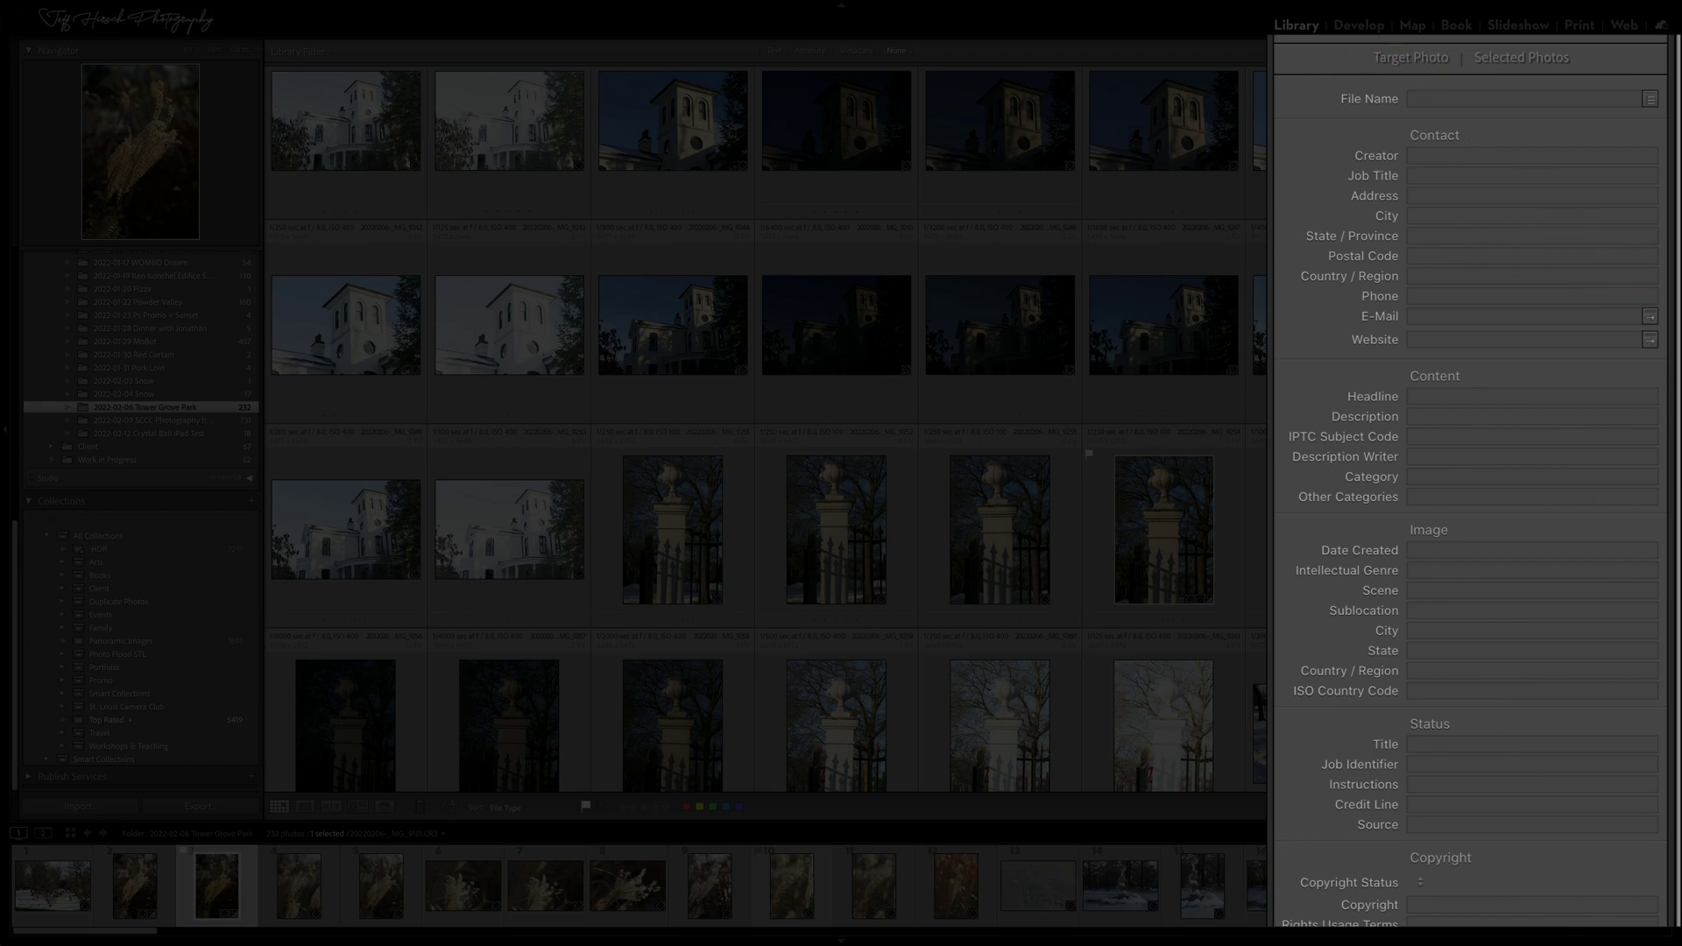
Set the Metadata panel back to the Default view.
left_click(1455, 189)
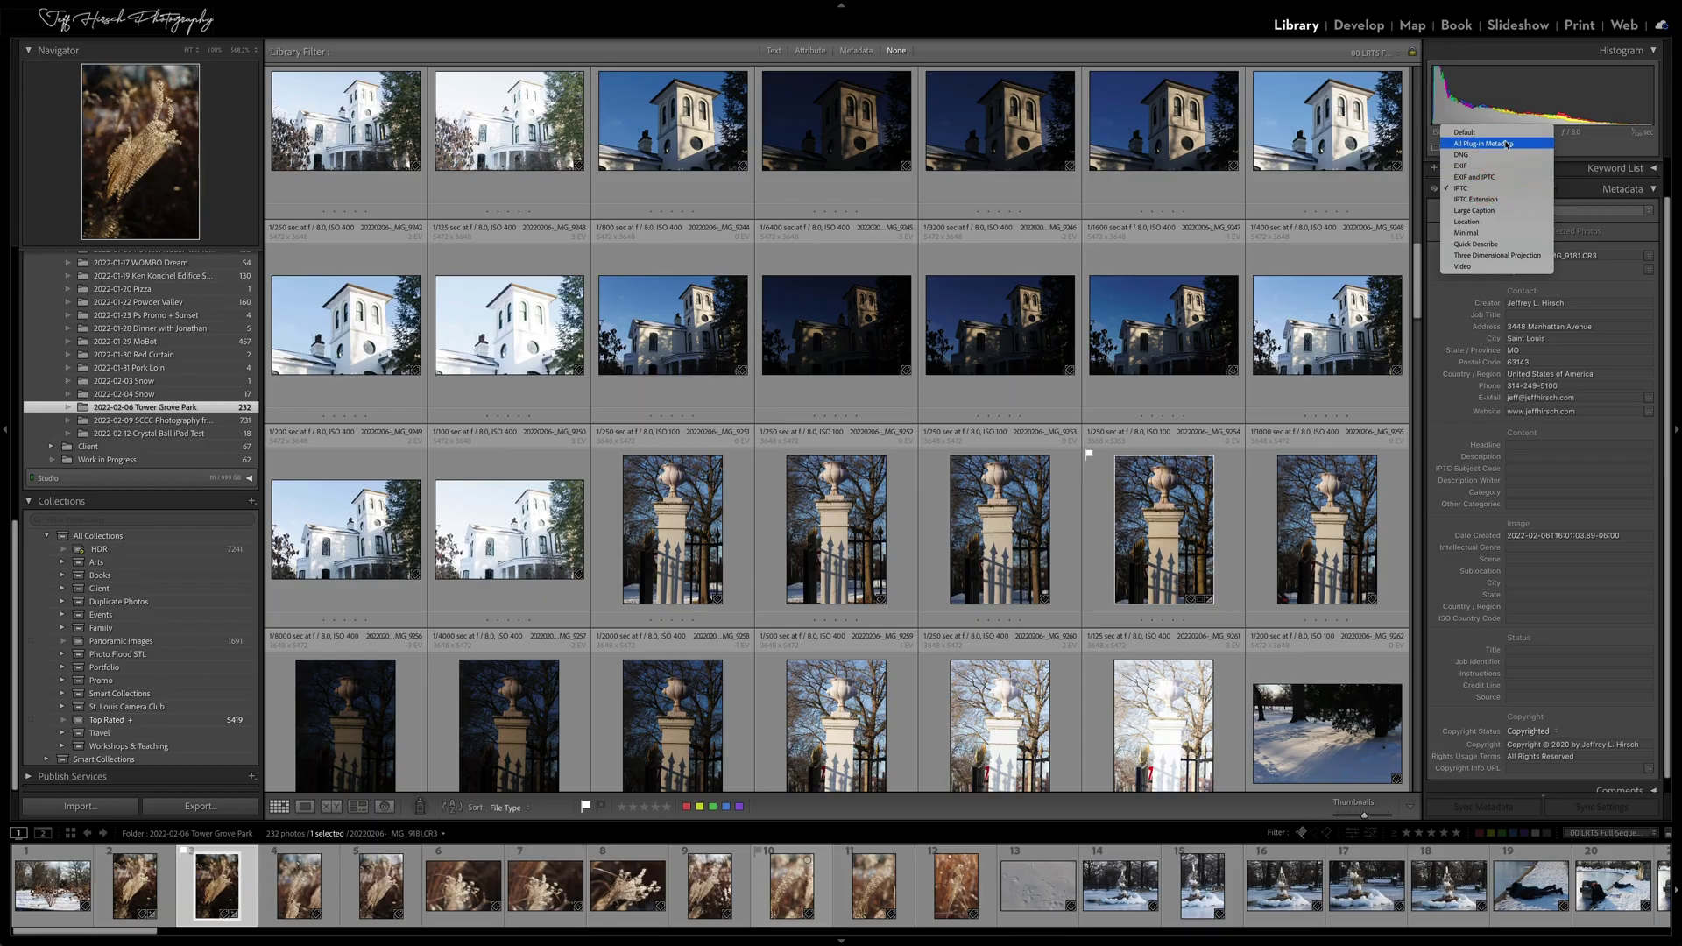
left_click(1509, 133)
left_click(1509, 137)
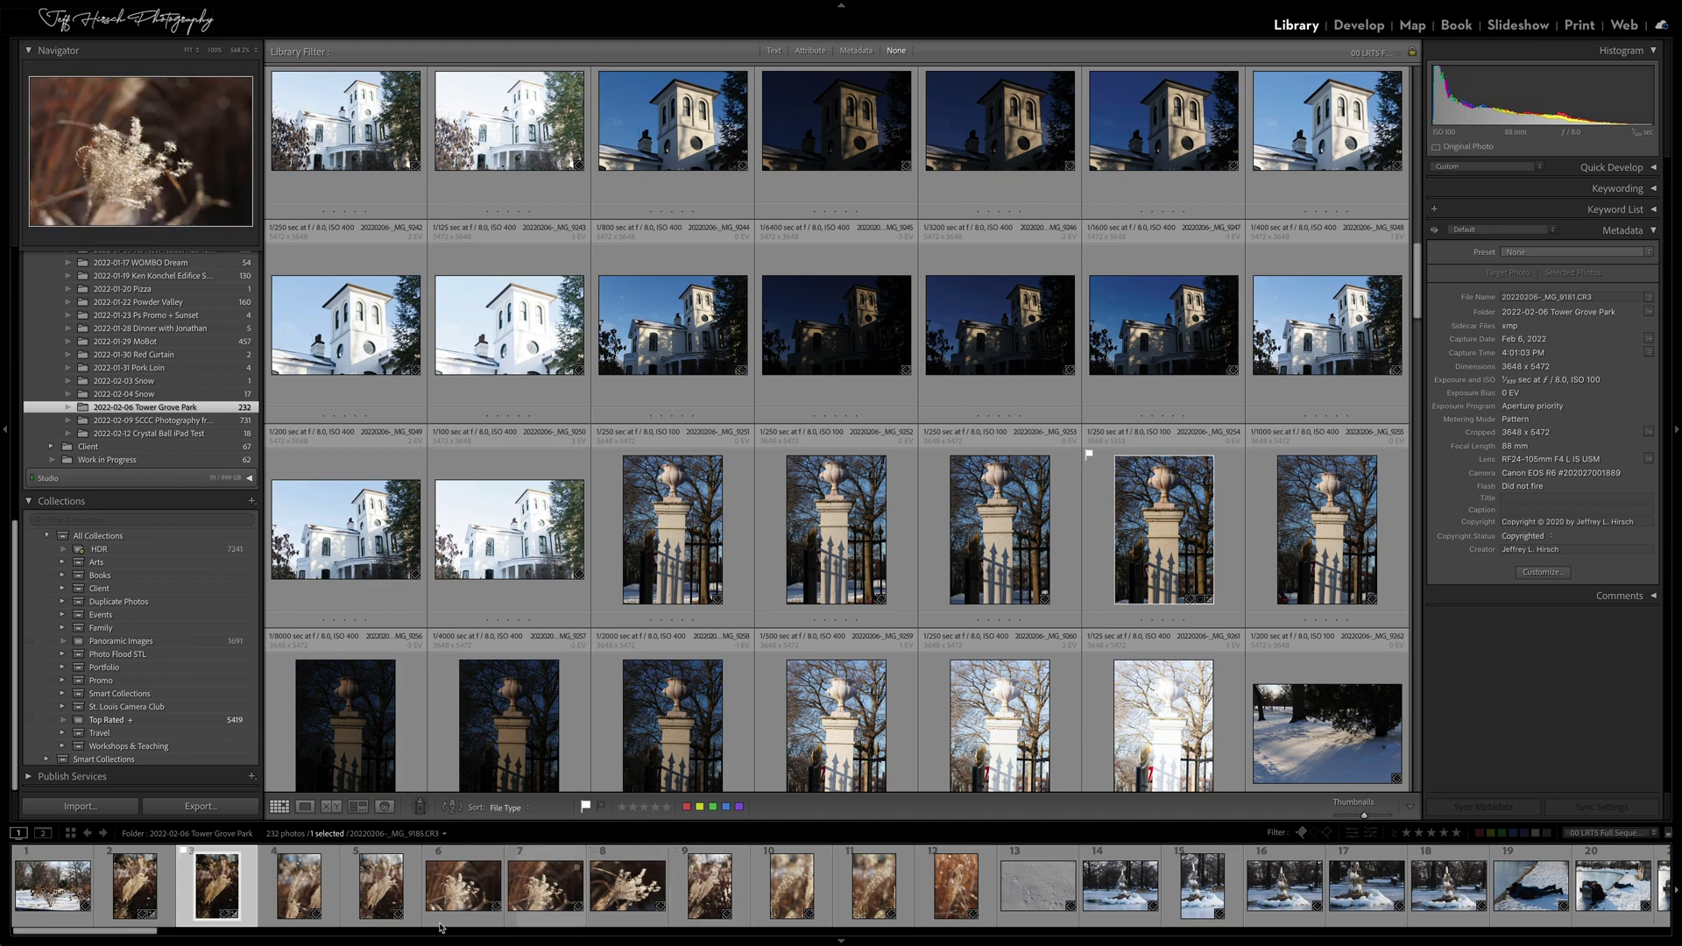
Select gatepost photos _MG_9251 to _MG_9254 and change the metadata display from Target Photo to Selected Photos.
left_click(448, 887, "shift")
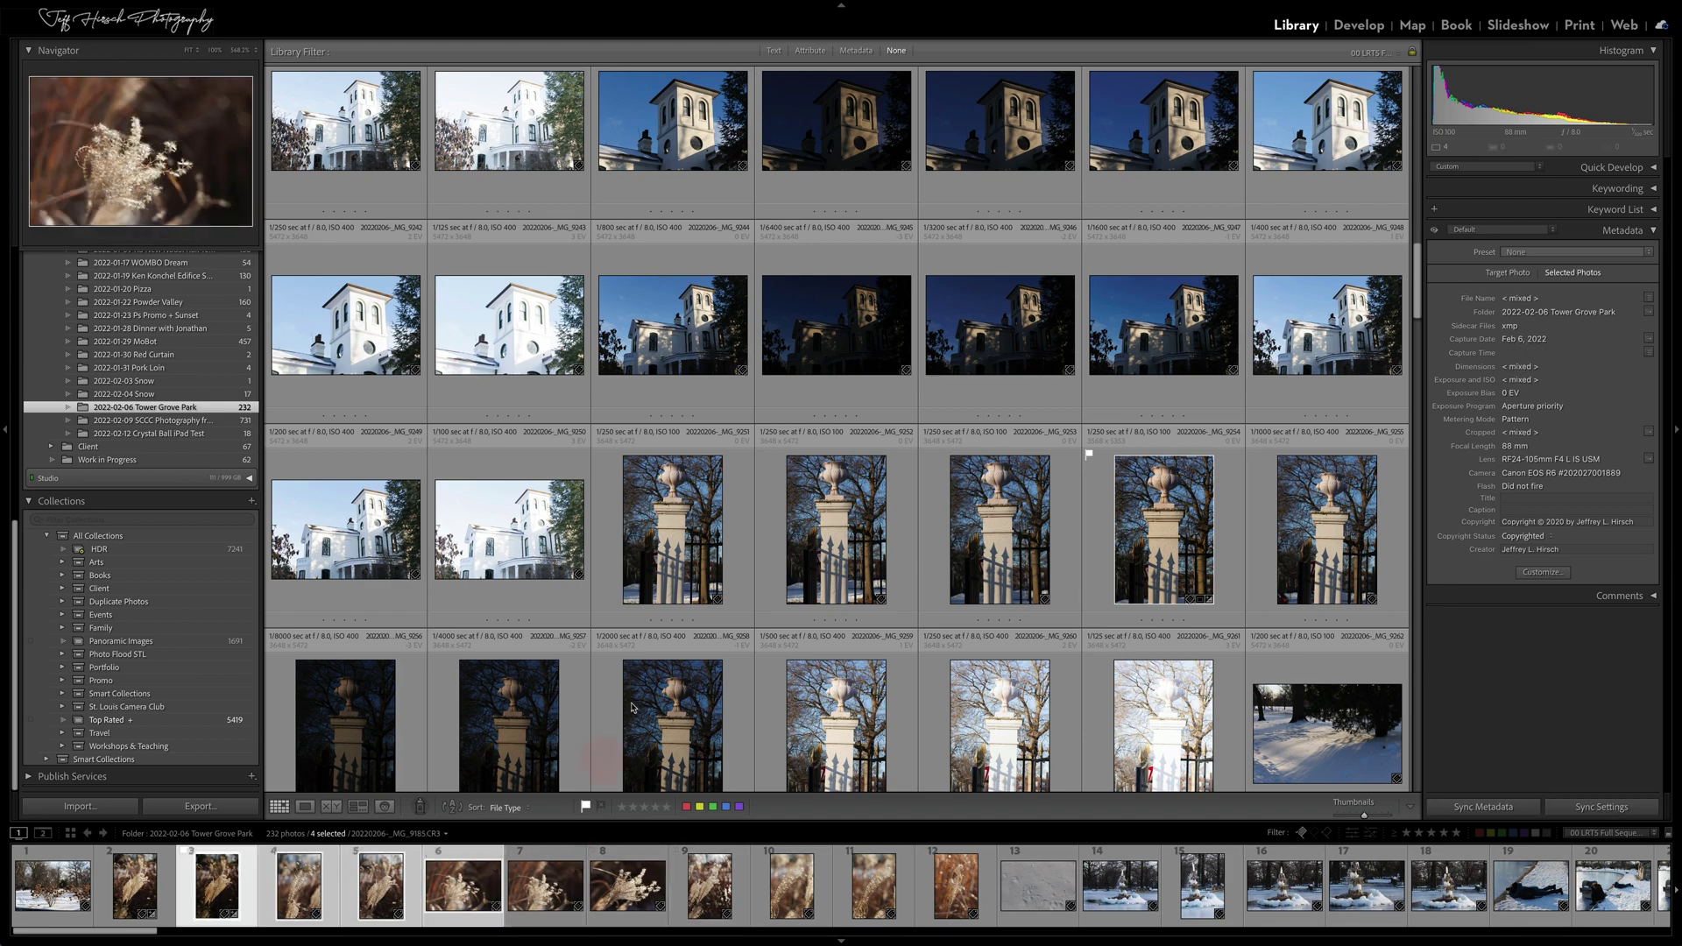
left_click(679, 535)
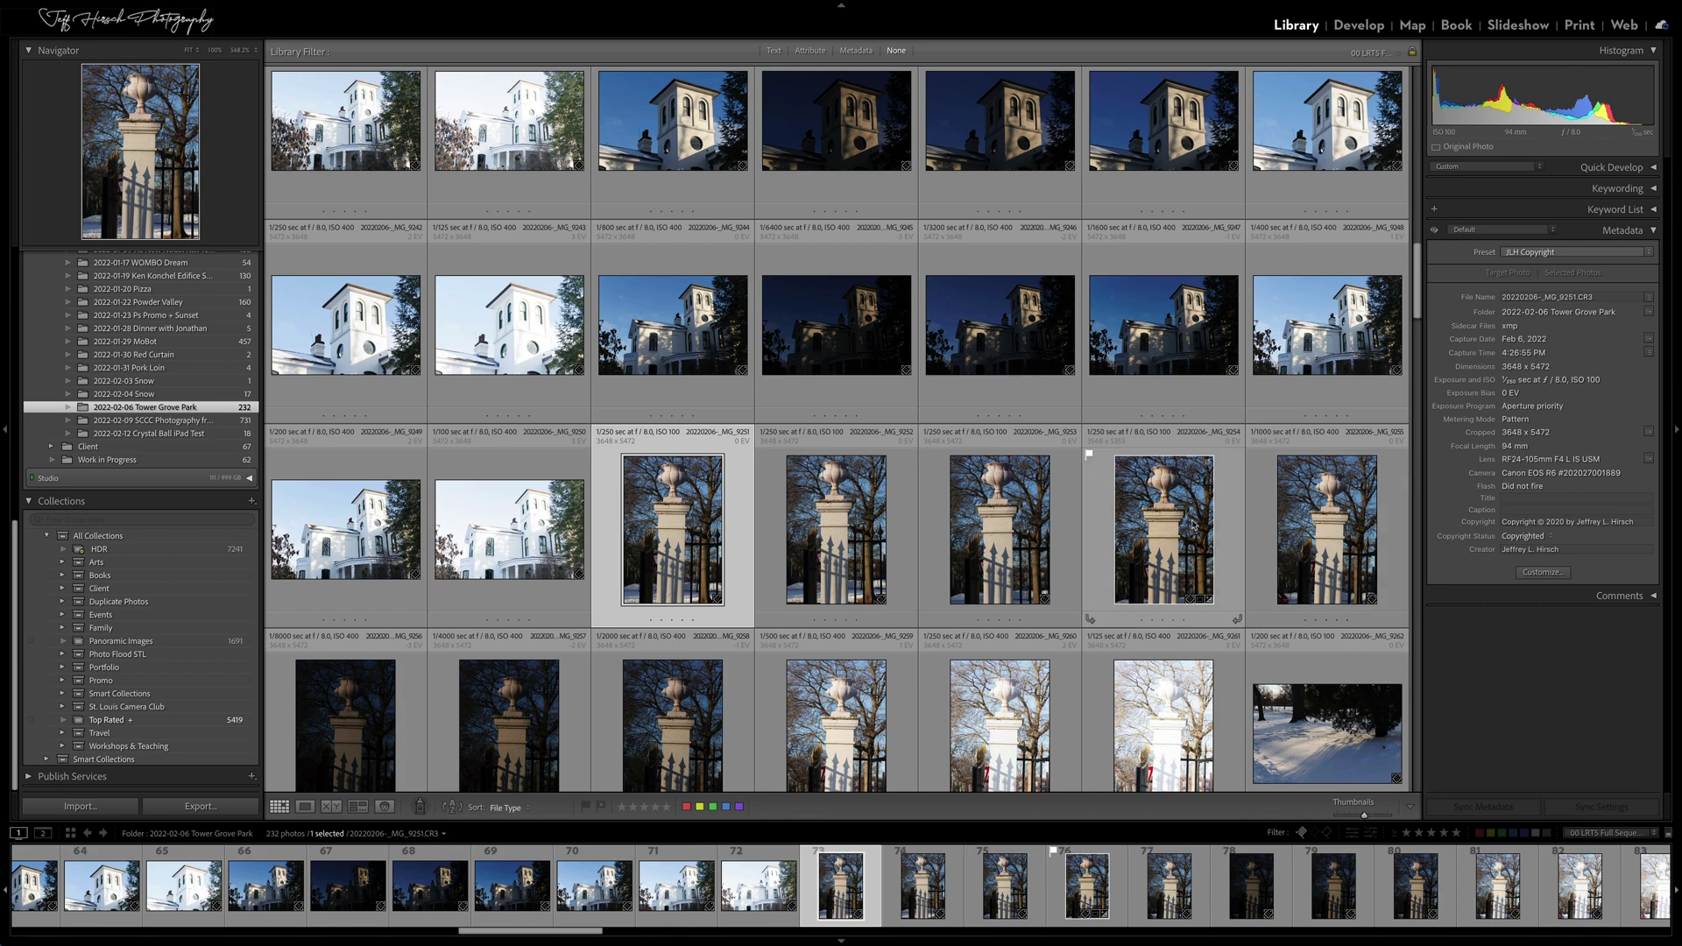
left_click(1160, 517, "shift")
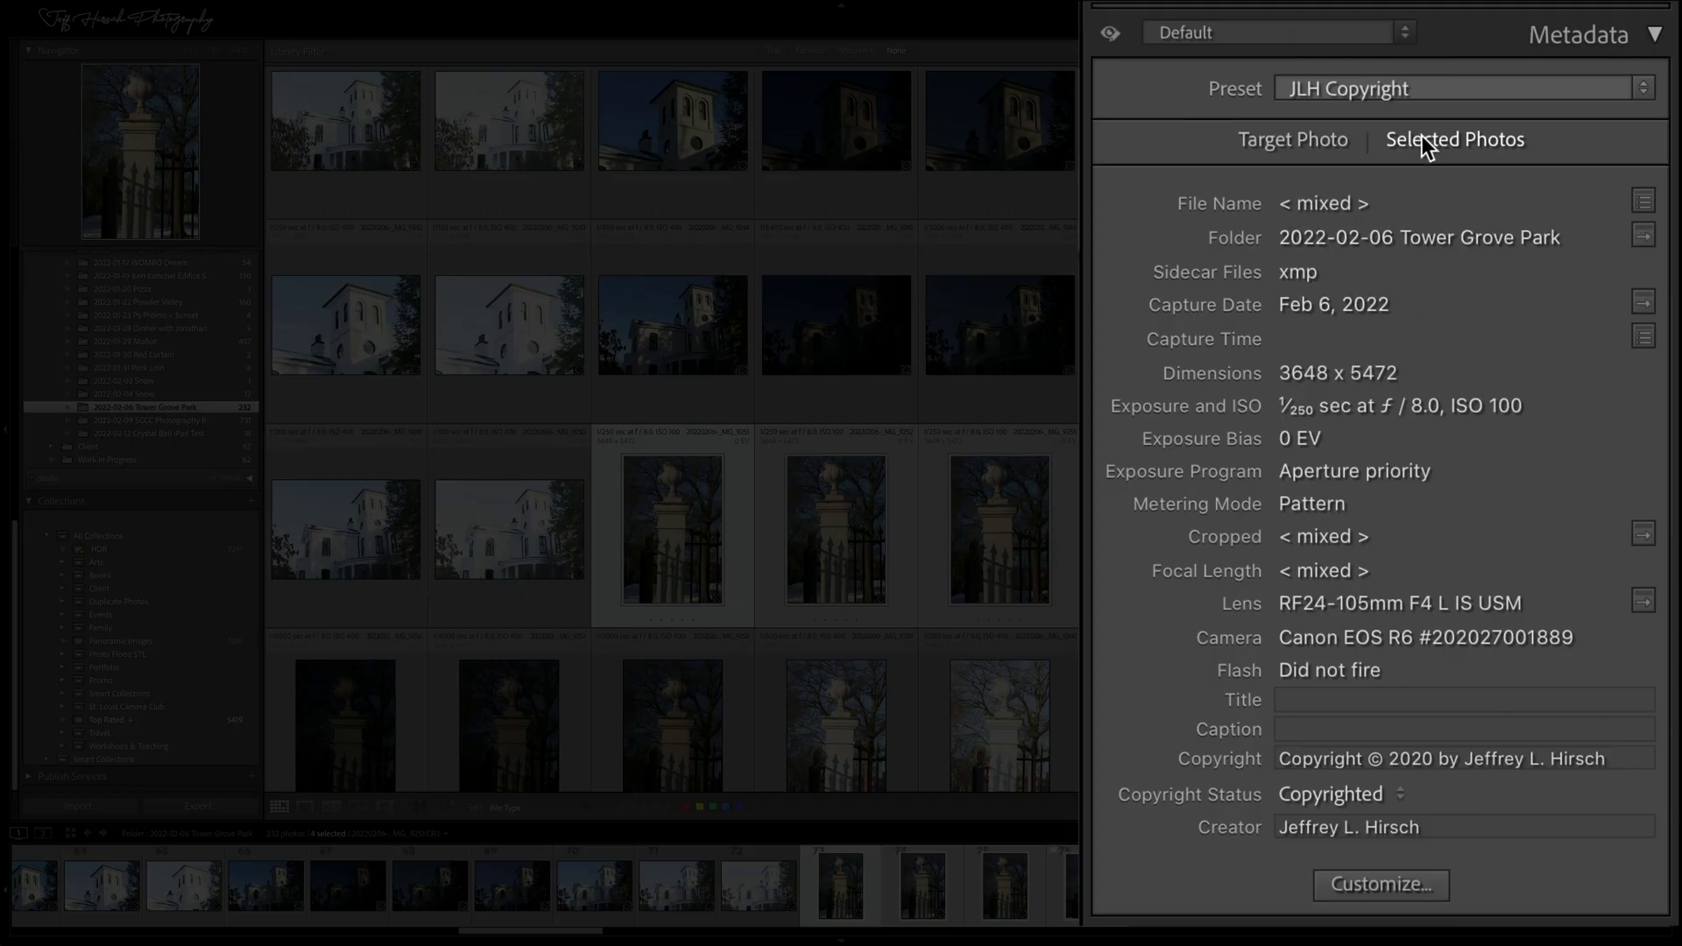
left_click(1305, 143)
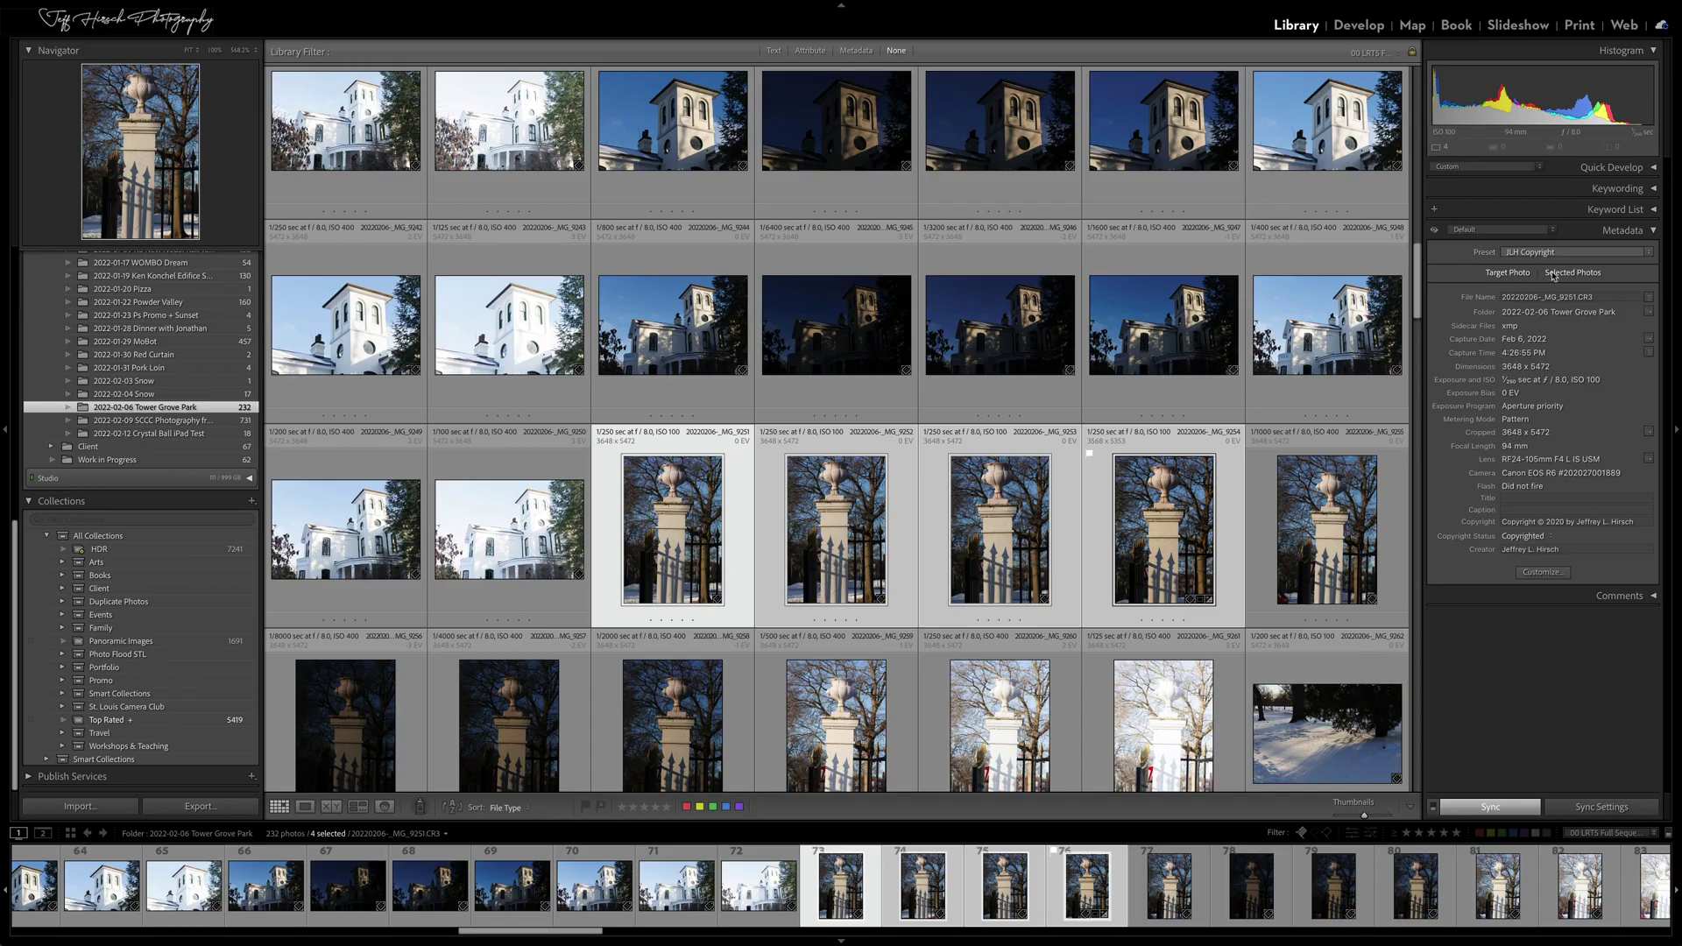
left_click(1553, 273)
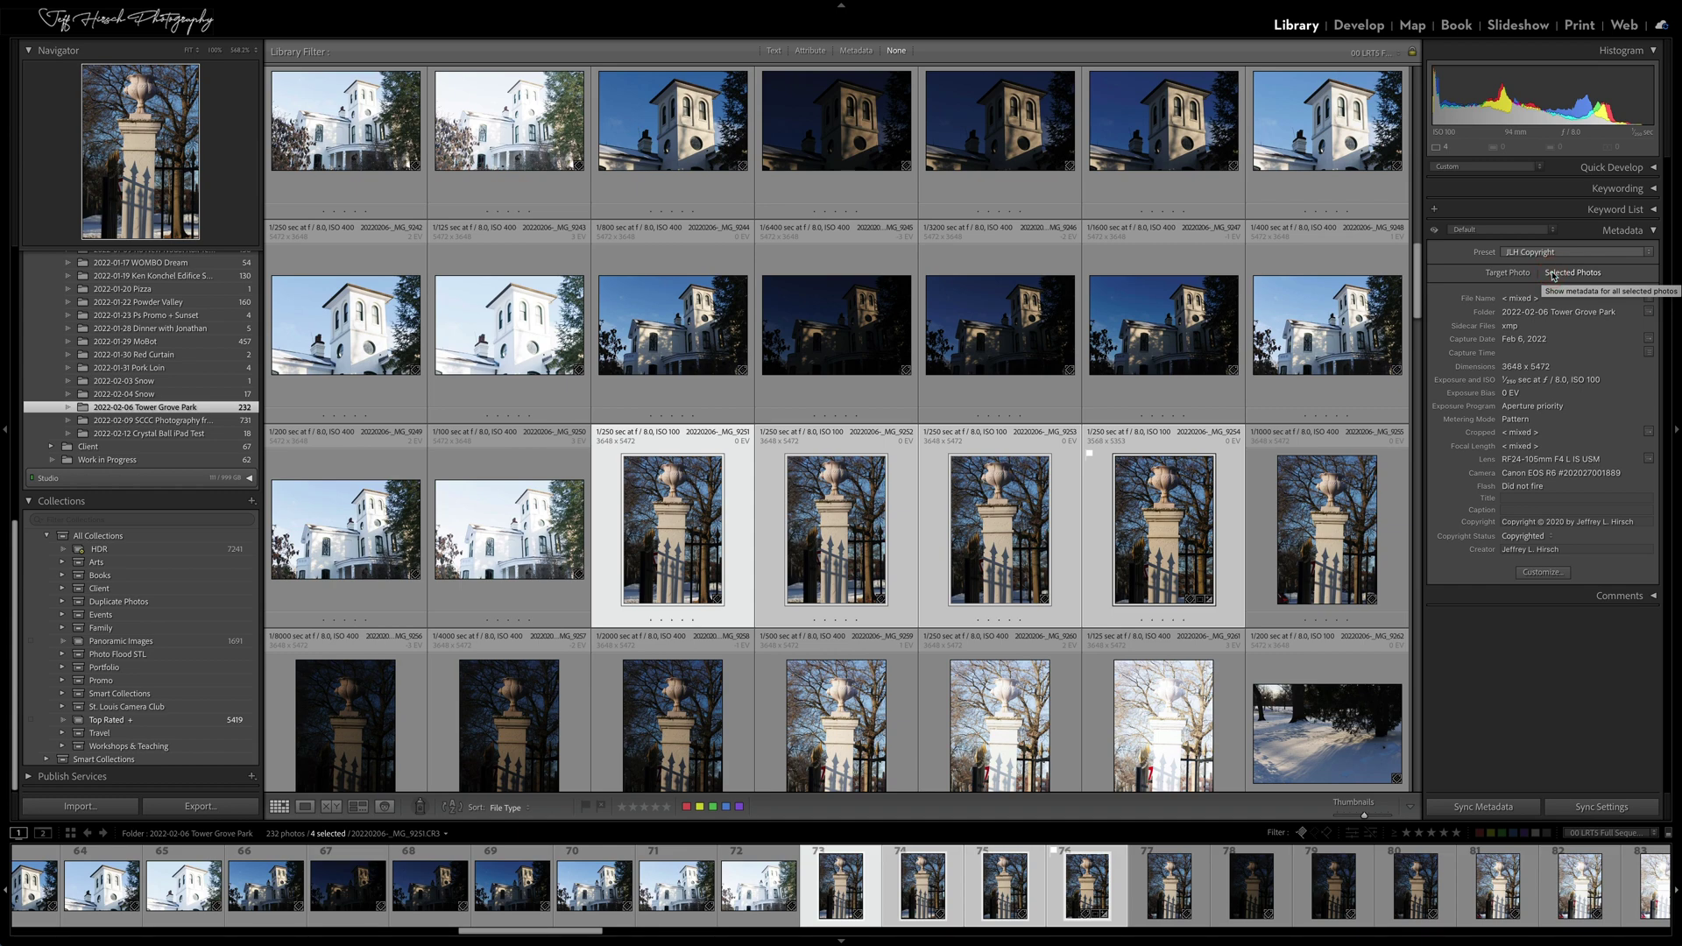